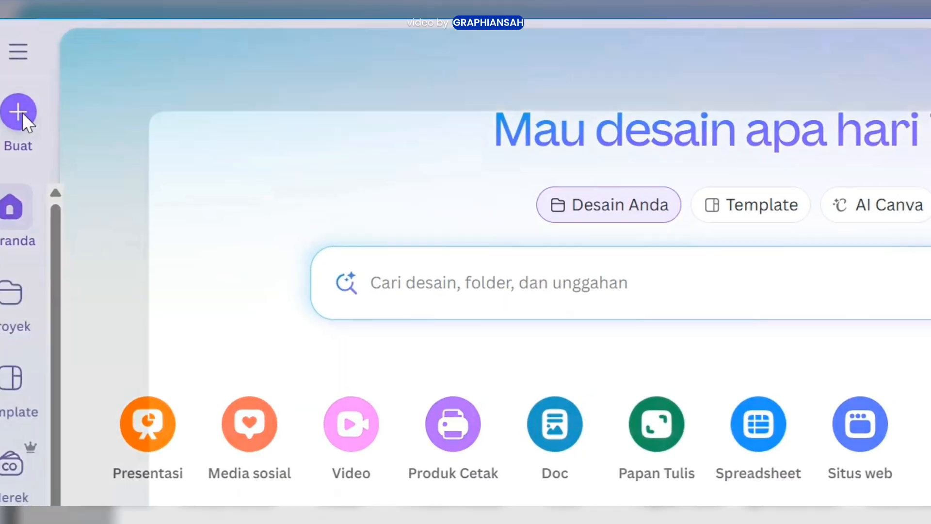
Create a new blank Konten Instagram (4:5) design of 1080 × 1350 pixels
left_click(34, 121)
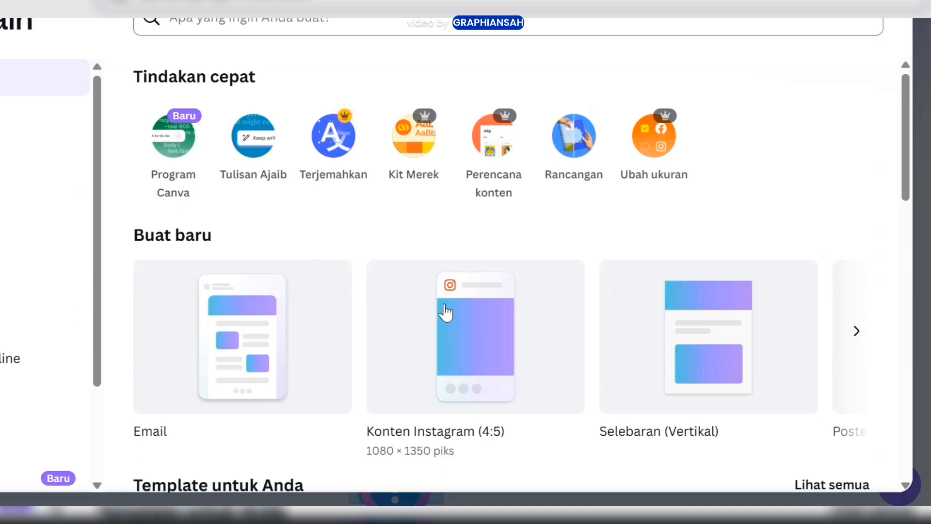
scroll(415, 313, "down", 2)
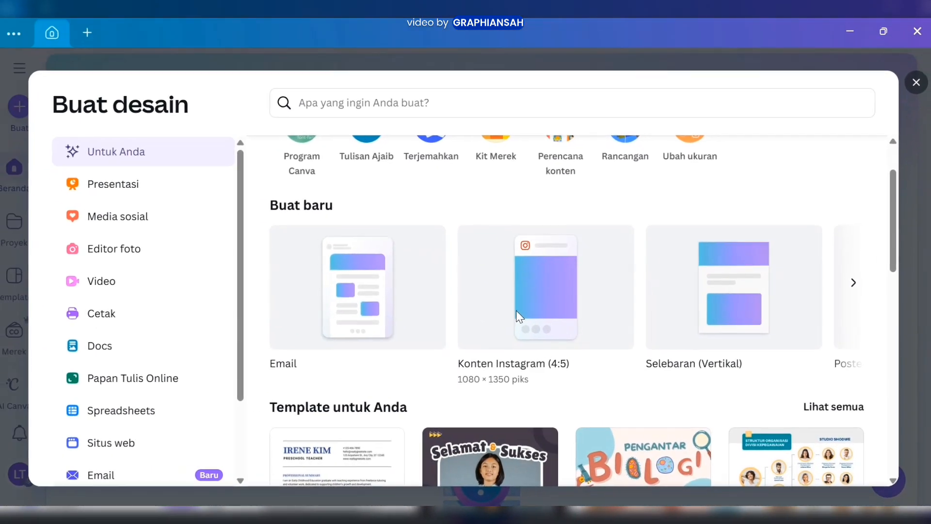
left_click(441, 285)
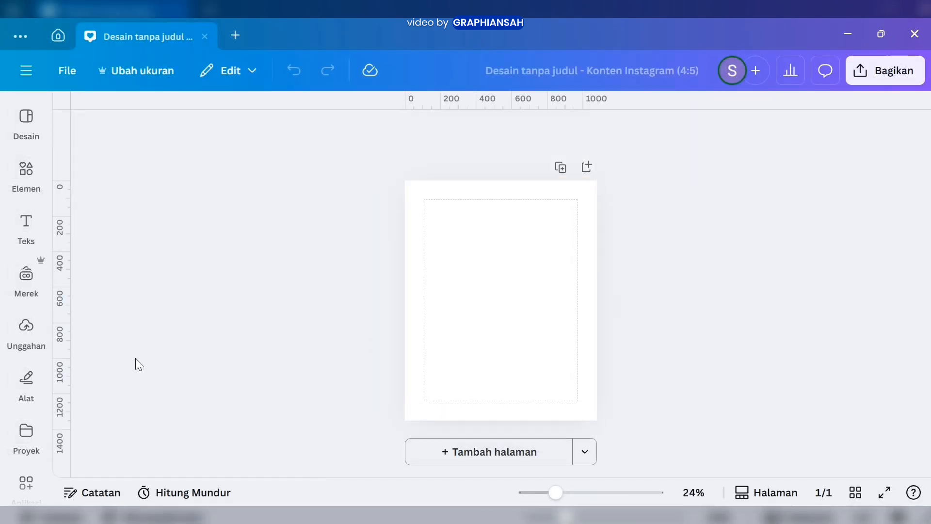
Place the uploaded stadium photo on the page and enlarge it to cover the whole canvas as the background
left_click(27, 326)
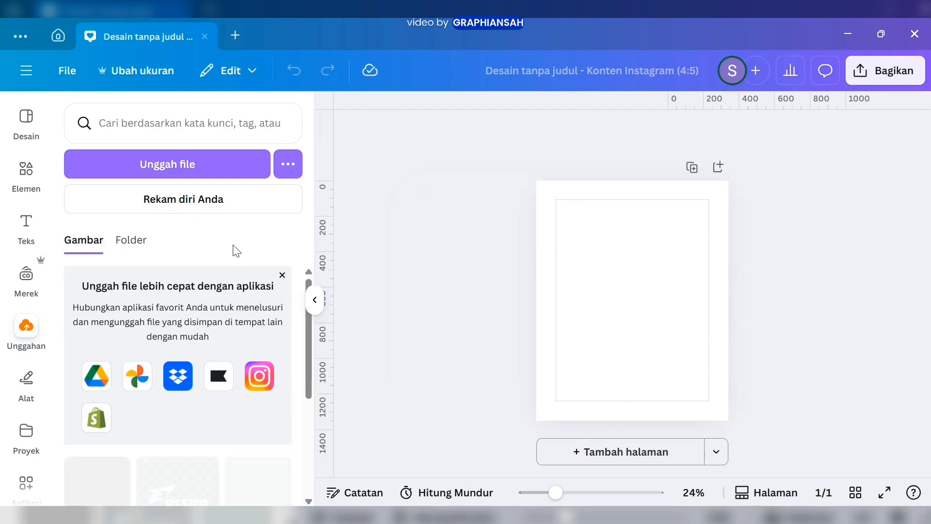
scroll(223, 415, "down", 4)
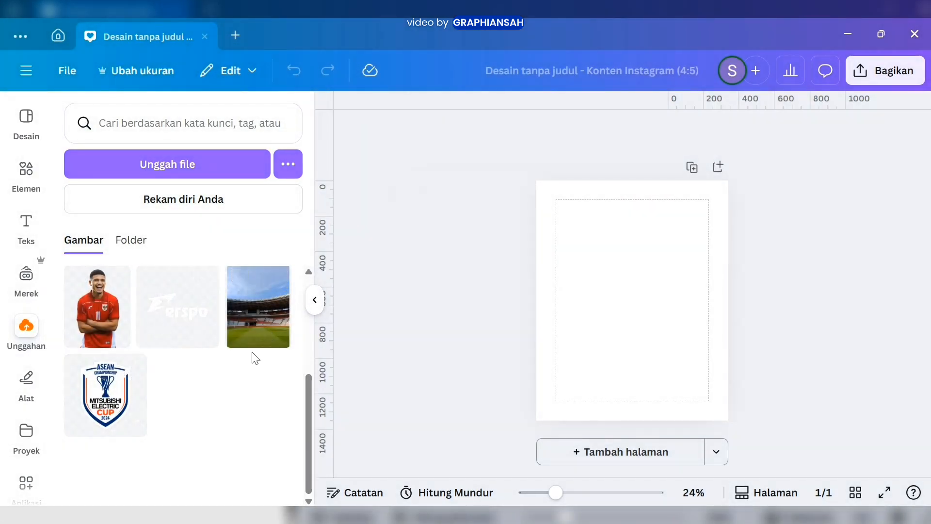
left_click(247, 333)
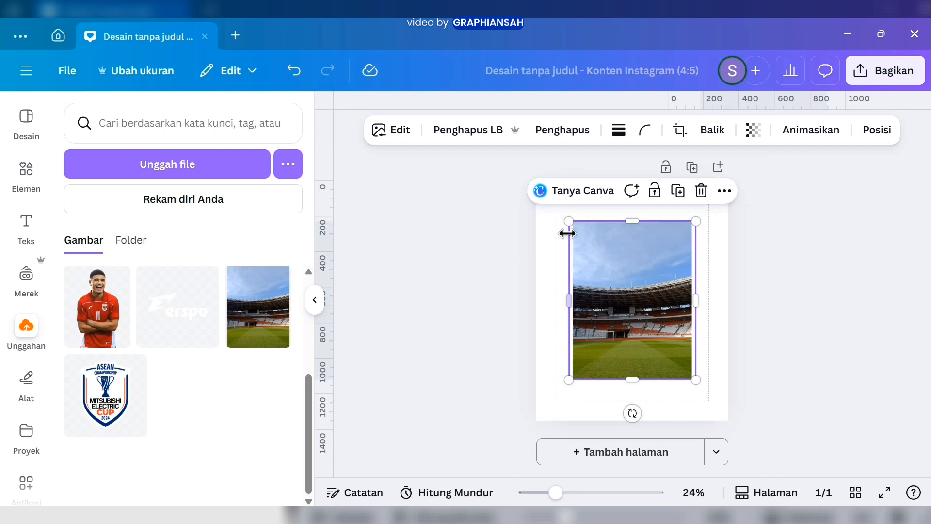
left_click_drag(570, 225, 502, 204)
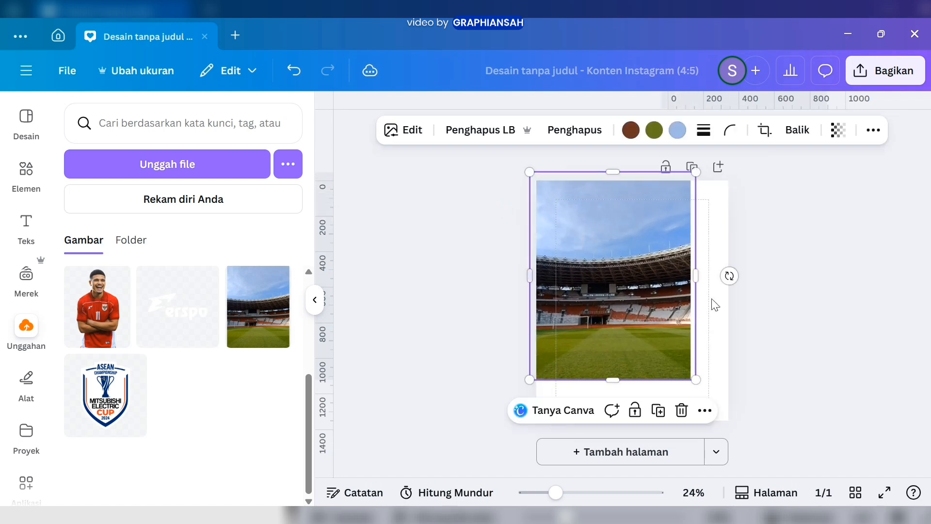
left_click_drag(697, 382, 737, 428)
left_click_drag(678, 397, 675, 391)
left_click(473, 368)
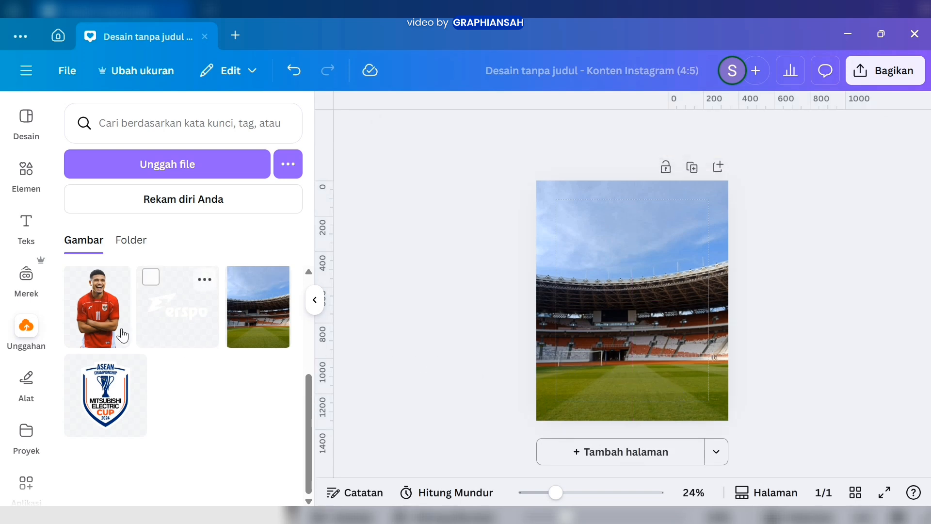
Add the uploaded cutout of the player in the red jersey, enlarge it and centre it against the page's bottom edge
left_click(105, 326)
left_click_drag(569, 379, 534, 435)
left_click_drag(697, 431, 708, 438)
left_click_drag(665, 396, 682, 385)
left_click_drag(720, 211, 737, 214)
left_click_drag(689, 246, 686, 245)
left_click(488, 289)
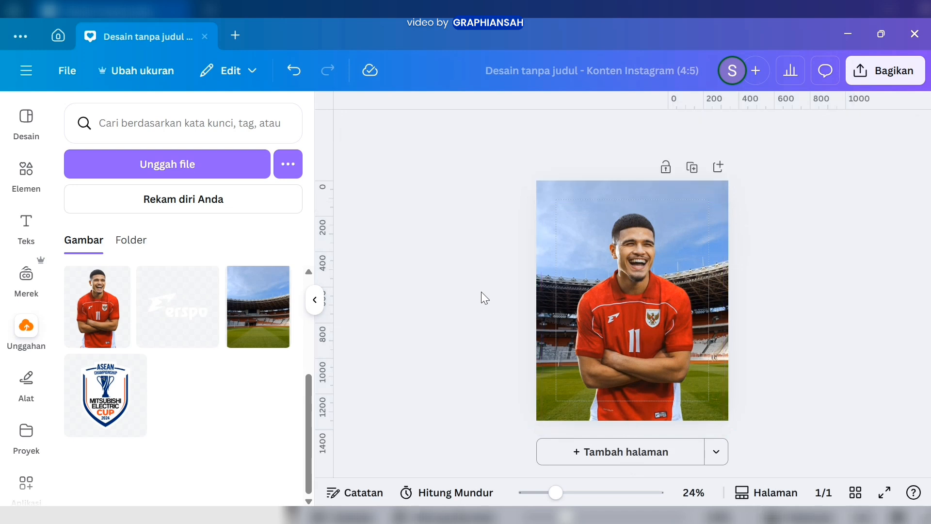
Add the uploaded ASEAN Championship logo, shrink it and centre it near the page's upper edge above the player's head
left_click(108, 401)
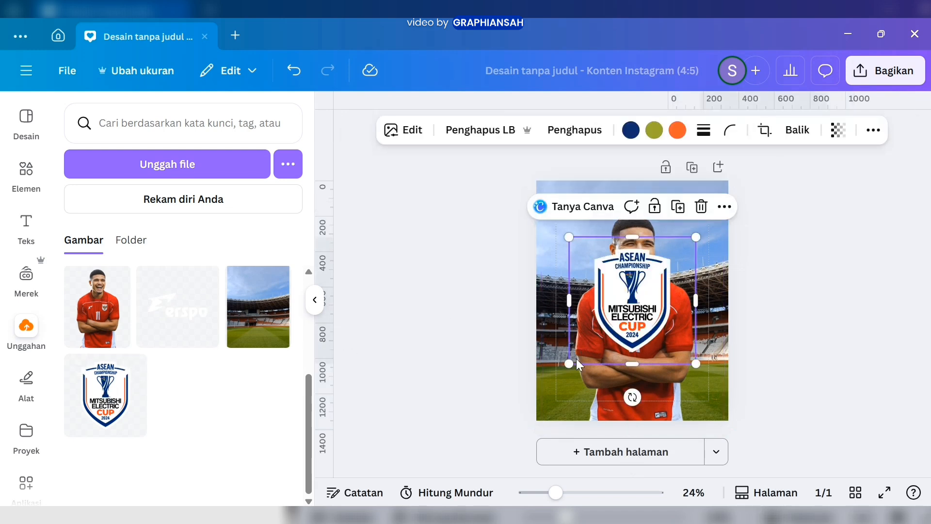
left_click_drag(575, 361, 737, 267)
scroll(737, 267, "up", 5, "ctrl")
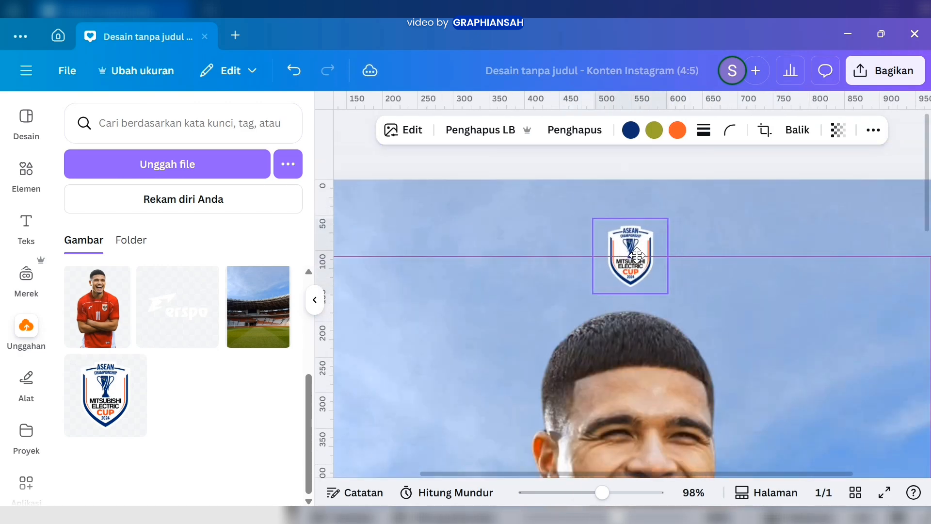
scroll(736, 287, "down", 5, "ctrl")
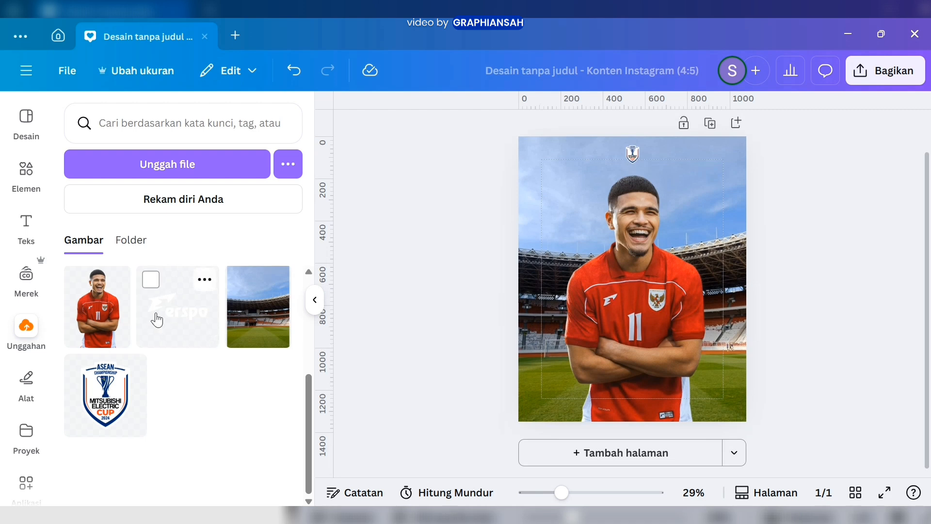
Add the uploaded white Erspo logo, shrink it and place it in the page's lower-left corner
left_click(166, 322)
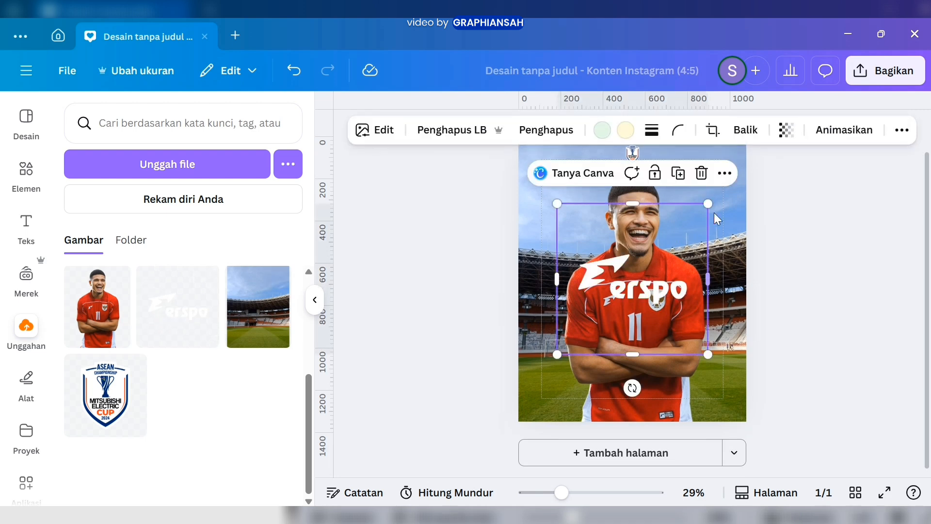
left_click_drag(708, 203, 606, 333)
scroll(577, 334, "up", 4, "ctrl")
left_click_drag(514, 262, 443, 380)
left_click(525, 392)
scroll(526, 392, "down", 2, "ctrl")
scroll(706, 339, "up", 1)
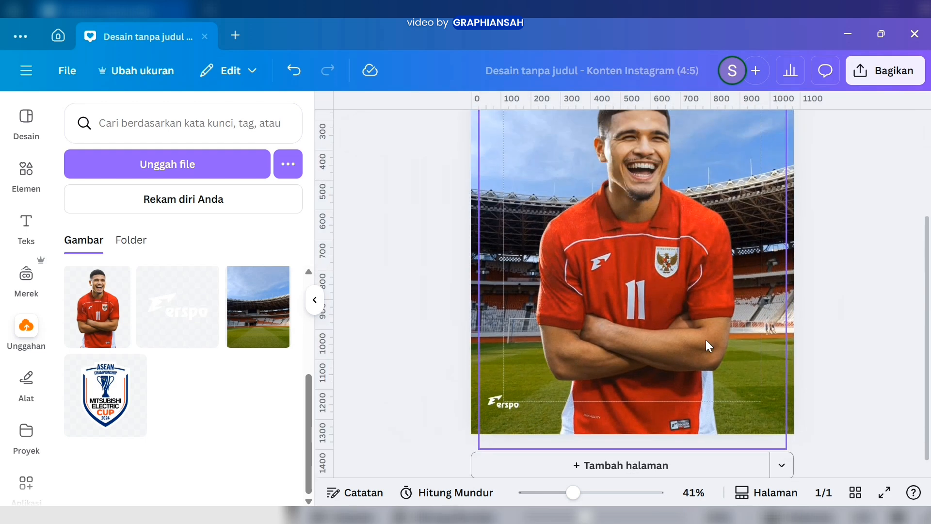
Add a text box reading "Ragnar Oratmangoen" in the Montserrat font with the Cetak Semitebal weight
left_click(26, 224)
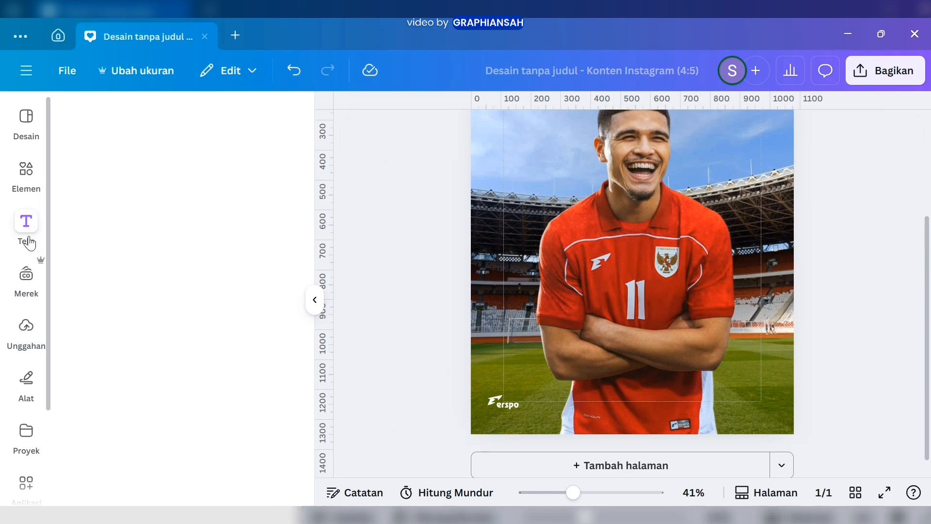
left_click(116, 172)
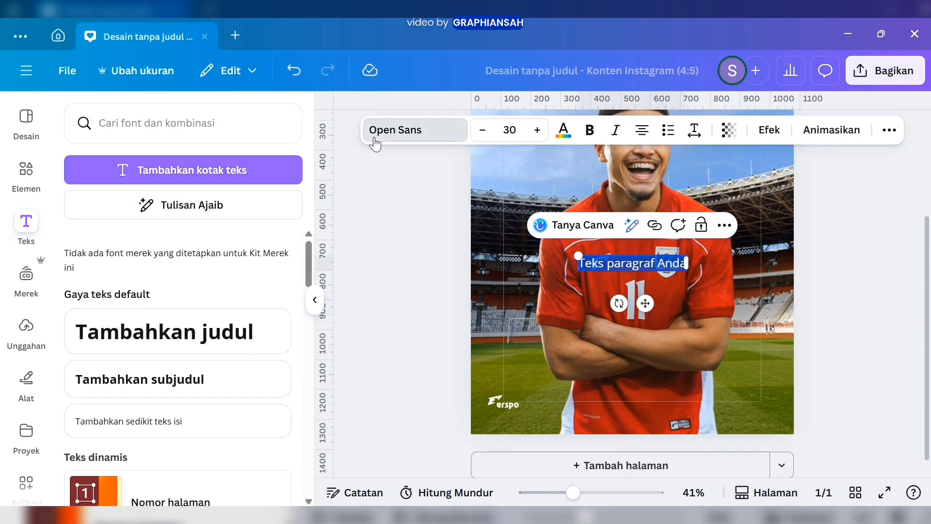
left_click(402, 130)
scroll(213, 310, "down", 3)
scroll(189, 339, "down", 8)
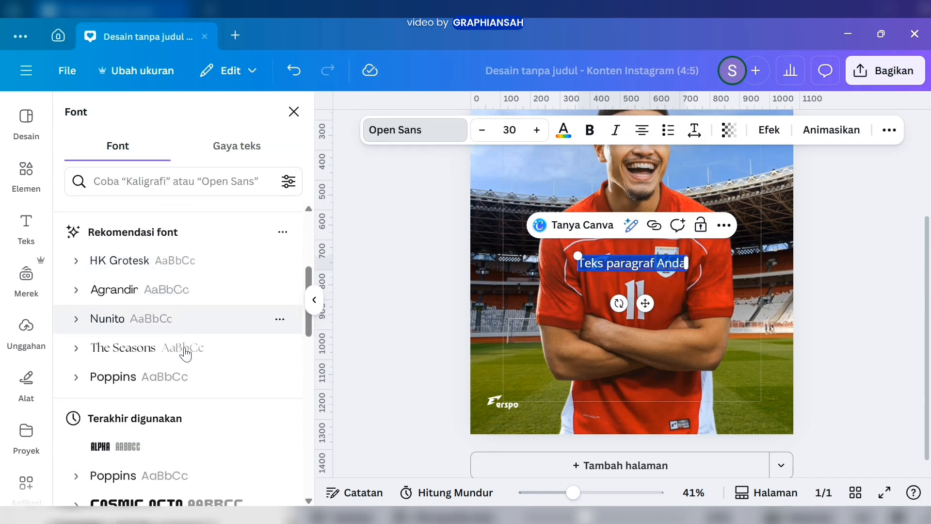
left_click(183, 345)
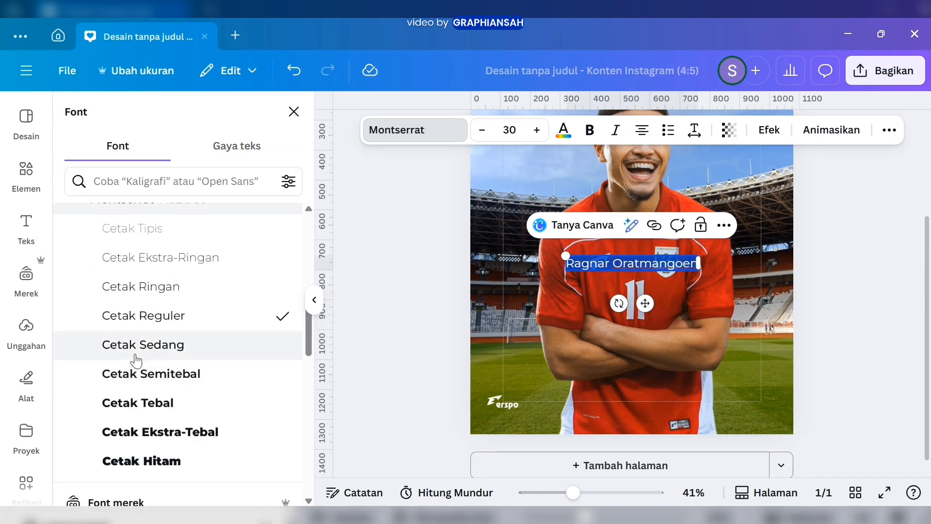
left_click(136, 360)
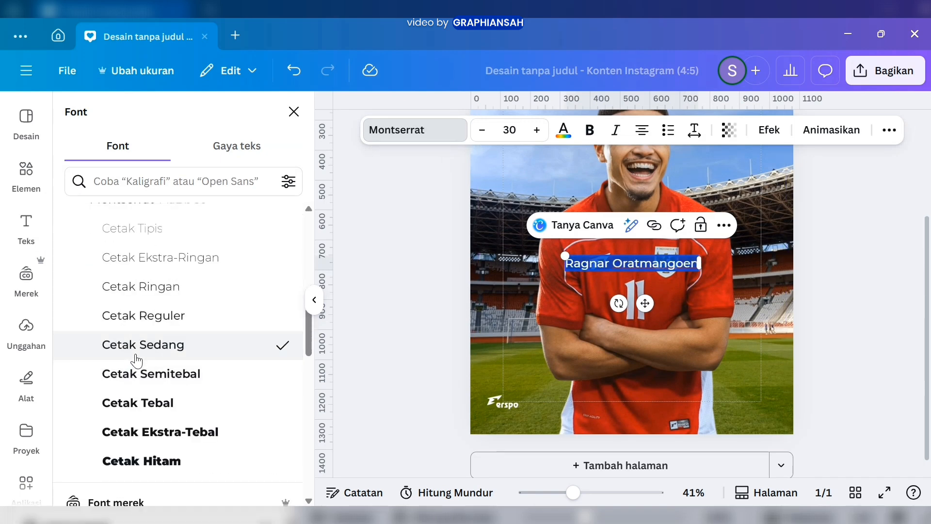
left_click(174, 354)
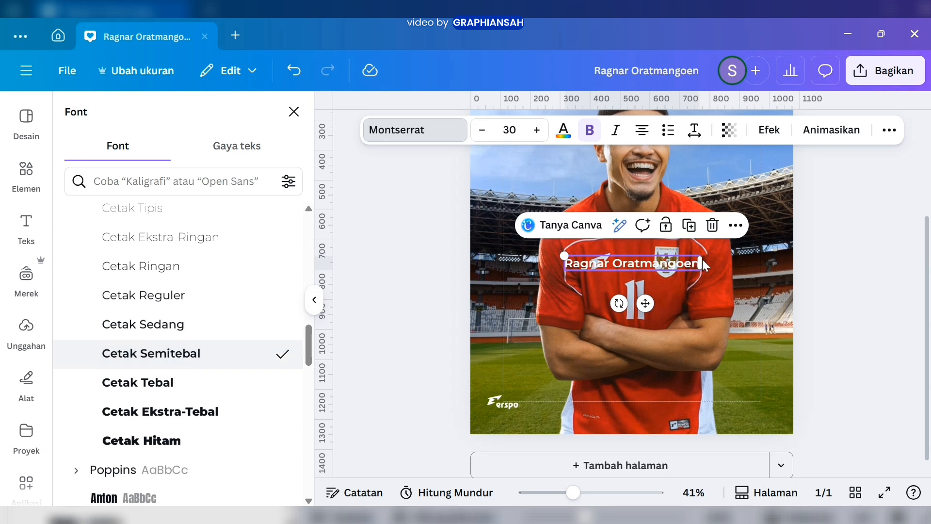
Move the player's name text to the page's lower-right corner and set its font size to 18
left_click_drag(696, 267, 669, 271)
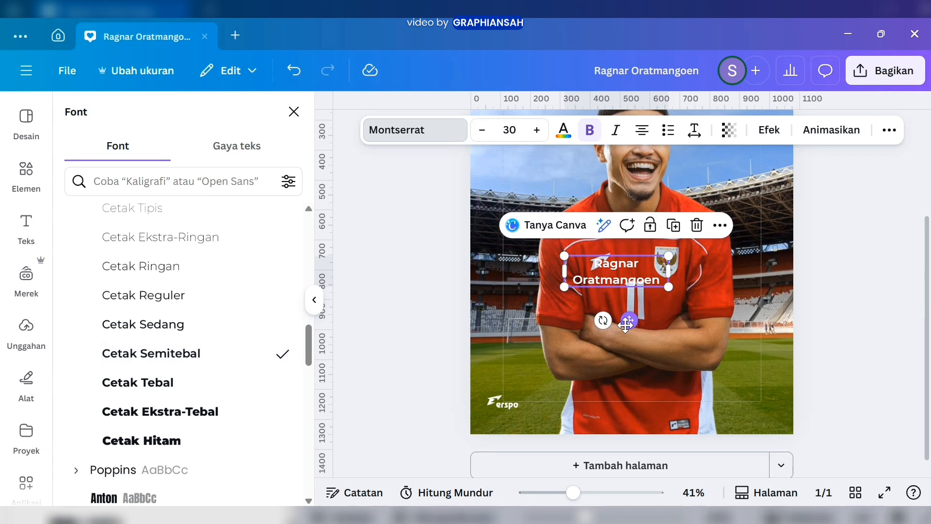
left_click_drag(624, 323, 755, 452)
left_click(509, 130)
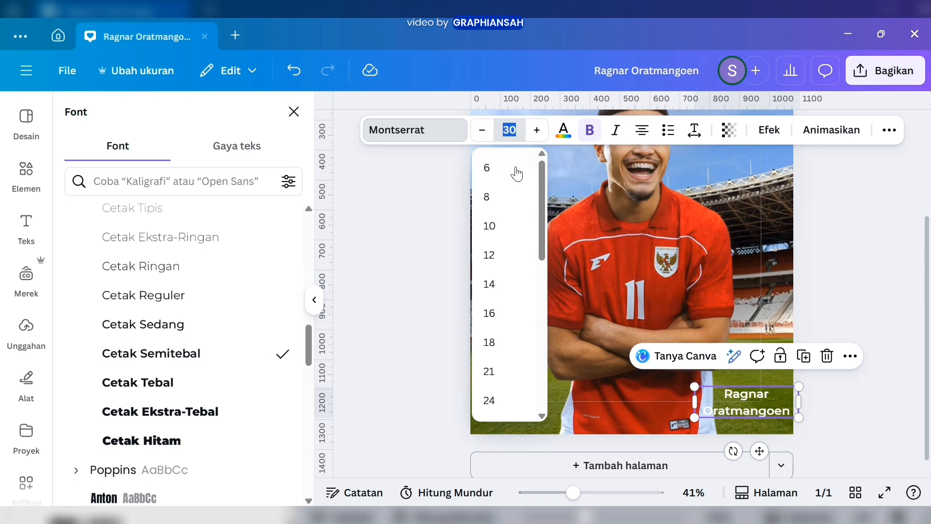
left_click(495, 264)
left_click(510, 129)
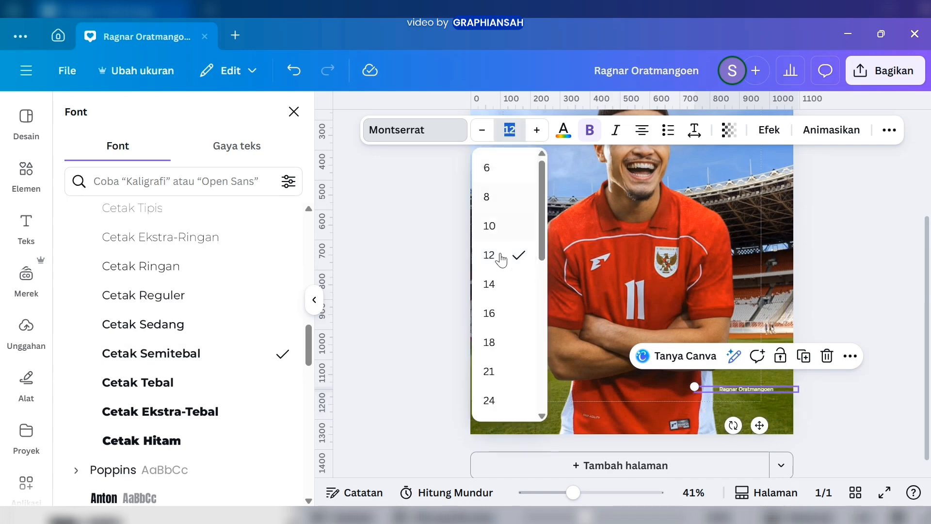
left_click(499, 311)
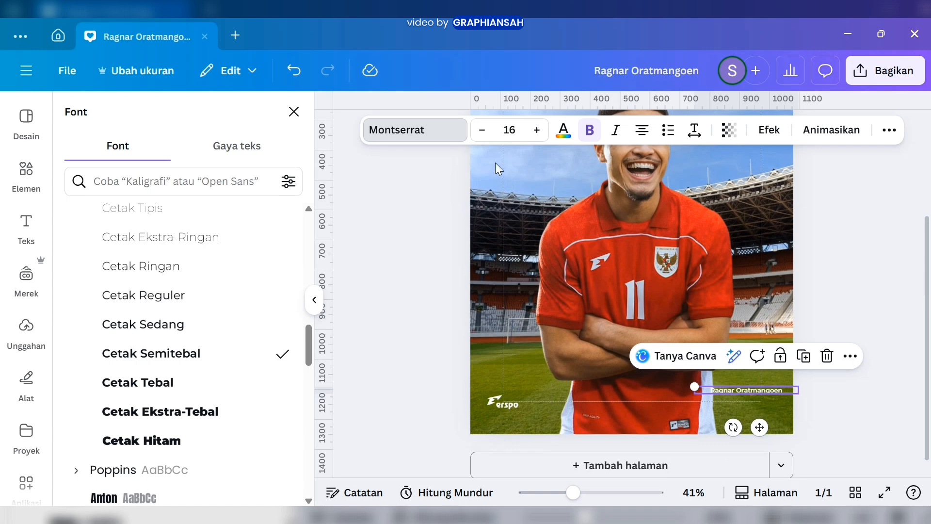
left_click(509, 129)
left_click(499, 321)
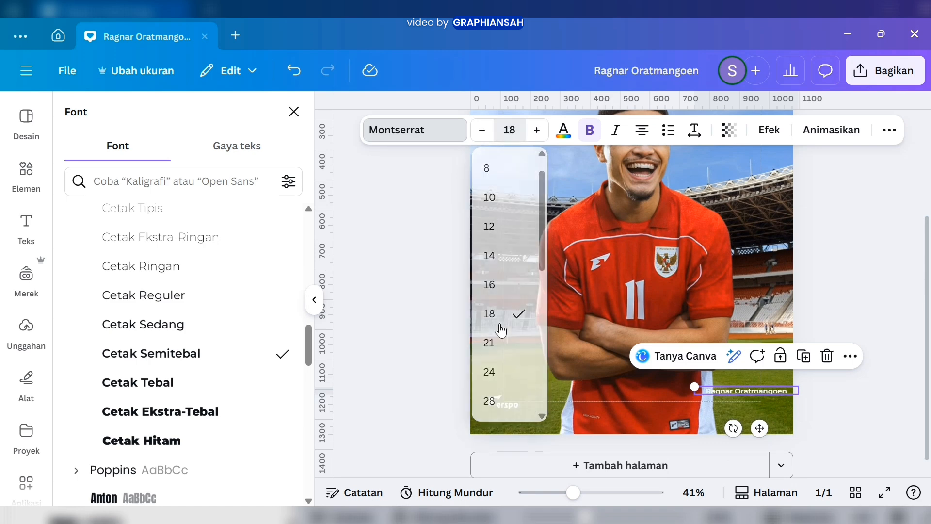
Narrow the name's text box to about 223 px so it wraps onto two lines, and position it opposite the Erspo logo
scroll(853, 429, "up", 3)
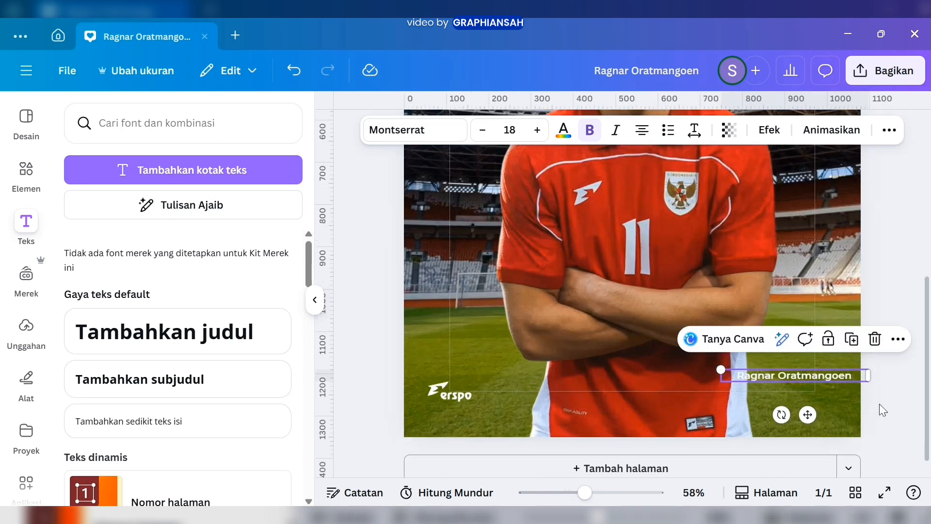
left_click_drag(872, 378, 817, 381)
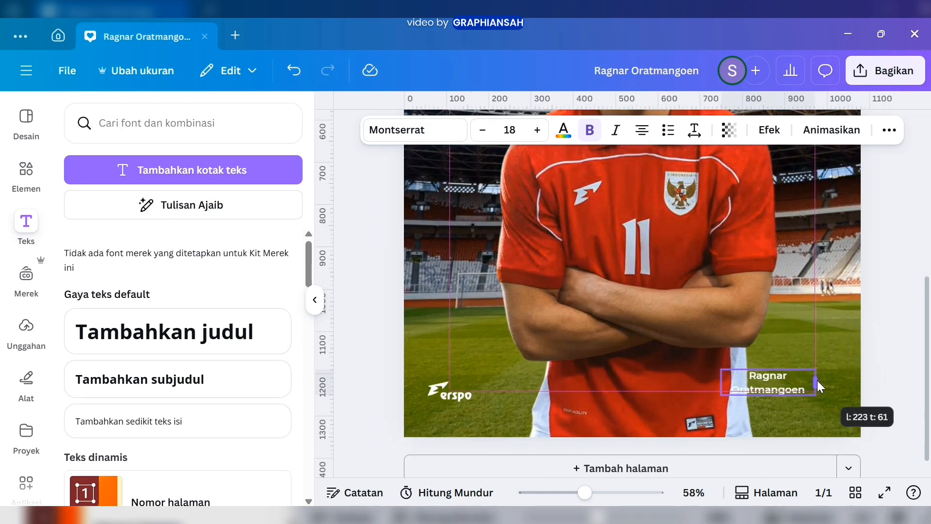
left_click_drag(782, 429, 821, 439)
left_click(890, 394)
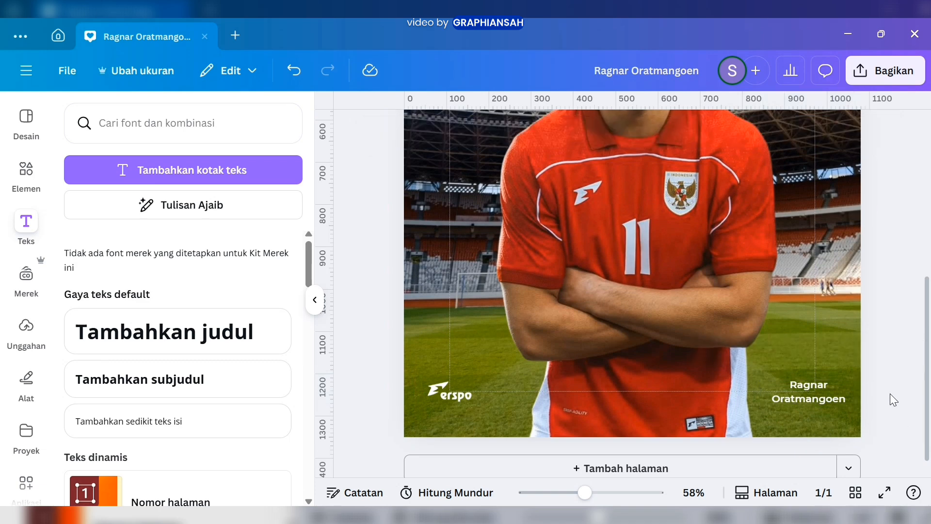
scroll(890, 394, "down", 4)
scroll(890, 394, "up", 1)
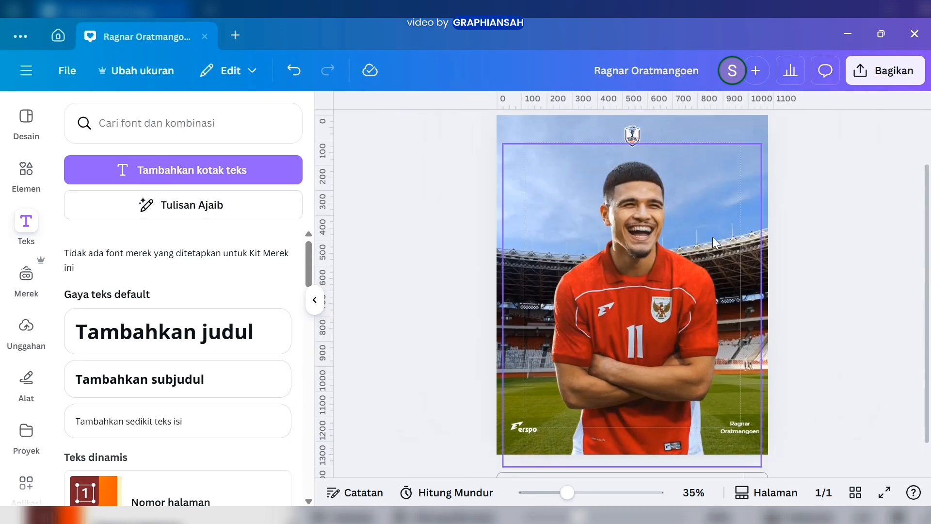
scroll(788, 252, "down", 1)
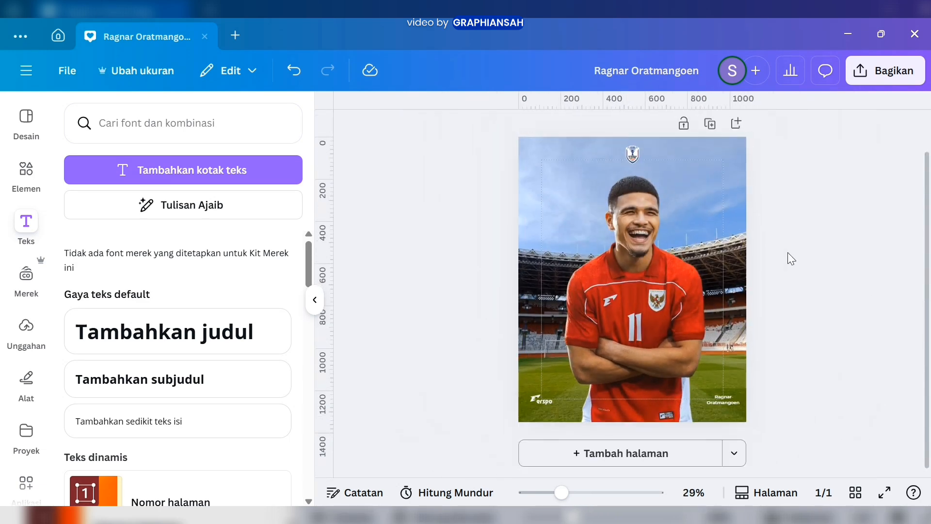
Add a second page to the design and set its background colour to black
left_click(650, 458)
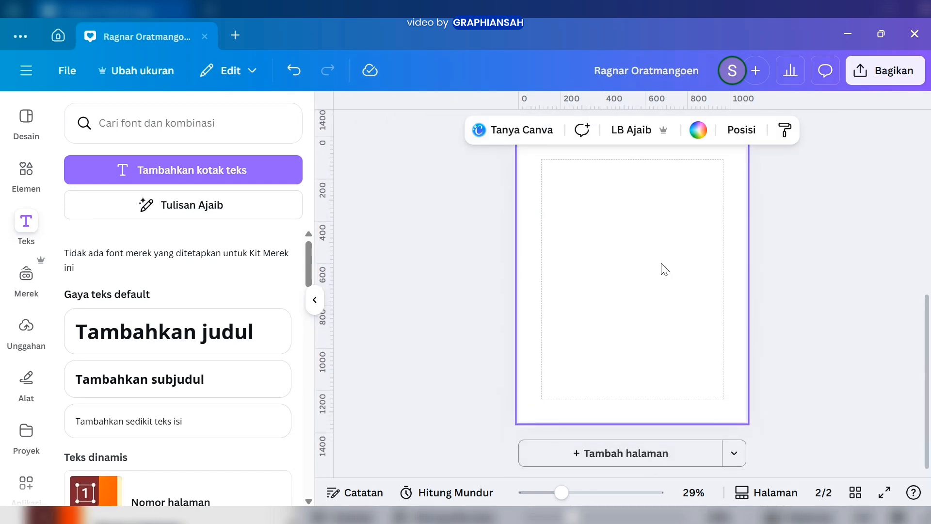
left_click(697, 130)
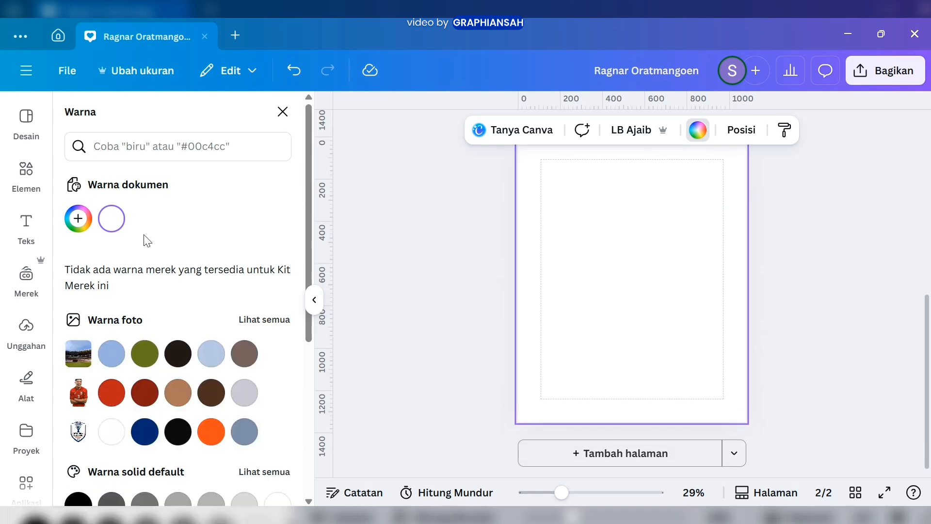
left_click(78, 218)
left_click_drag(80, 363, 73, 398)
left_click(409, 277)
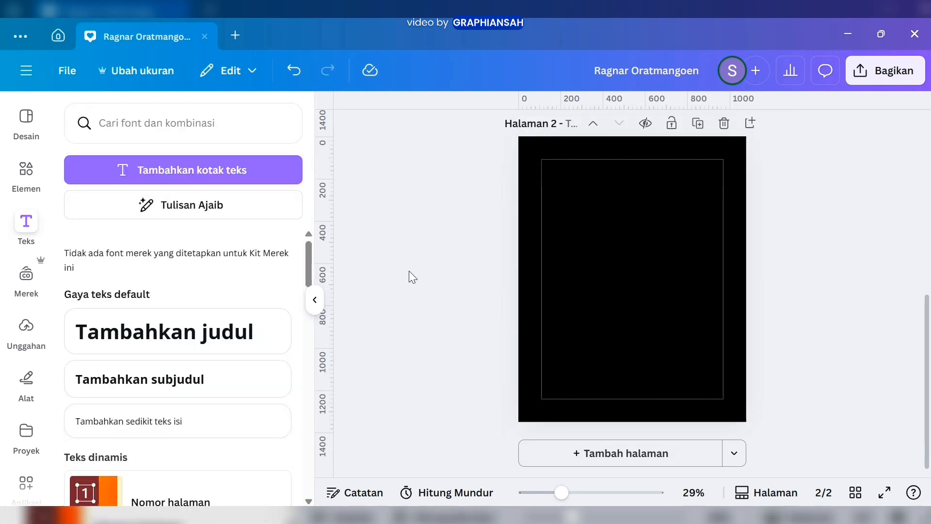
Add a new text box on the black second page and set its font to Alpha
left_click(284, 188)
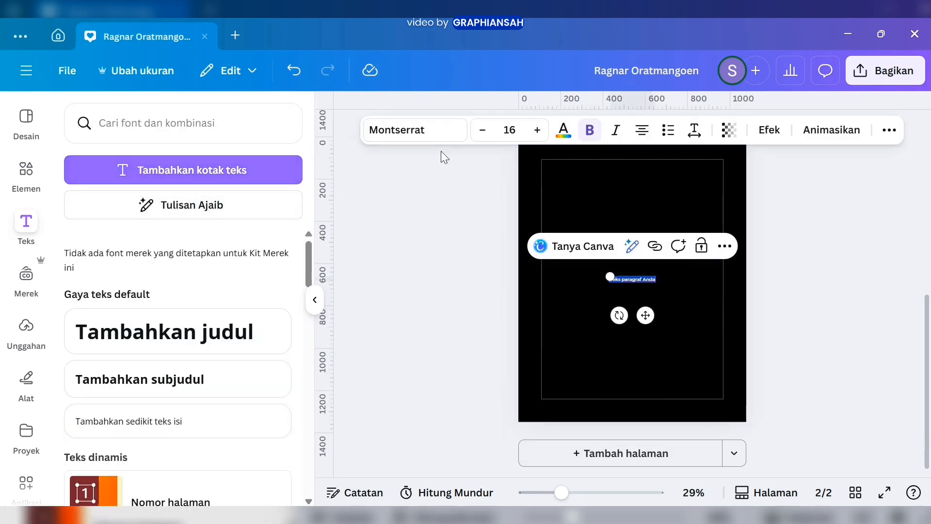
left_click(427, 130)
left_click(237, 185)
type("alpha")
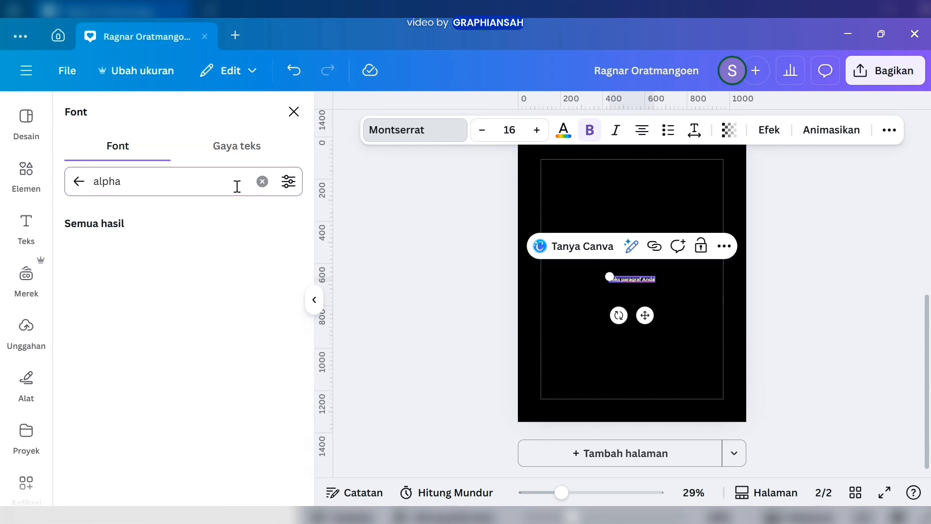
left_click(200, 254)
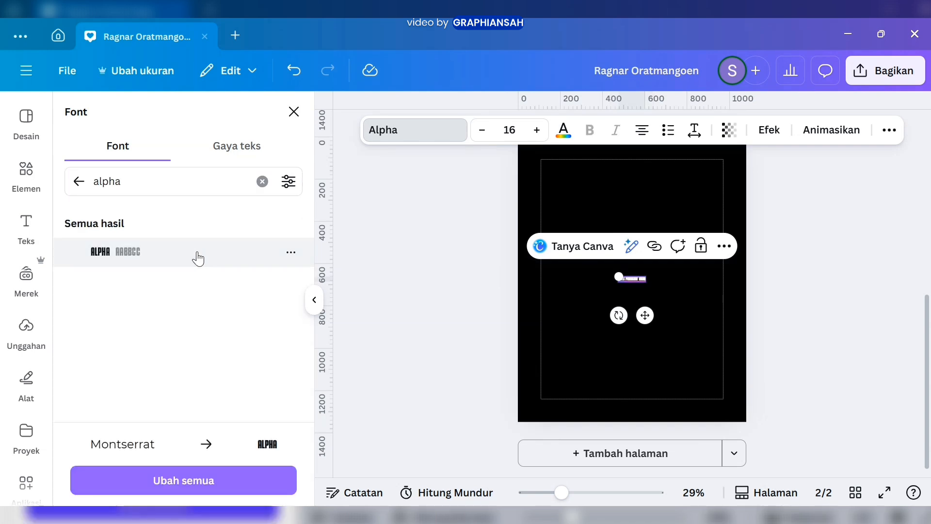
Enlarge the placeholder text on the black page and set its font size to 224
left_click_drag(623, 277, 499, 250)
left_click(508, 130)
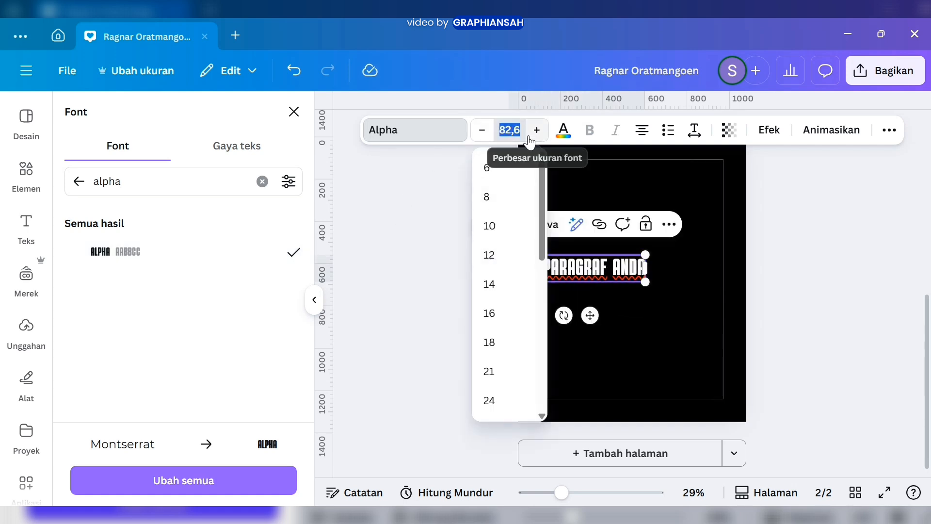
key("Return")
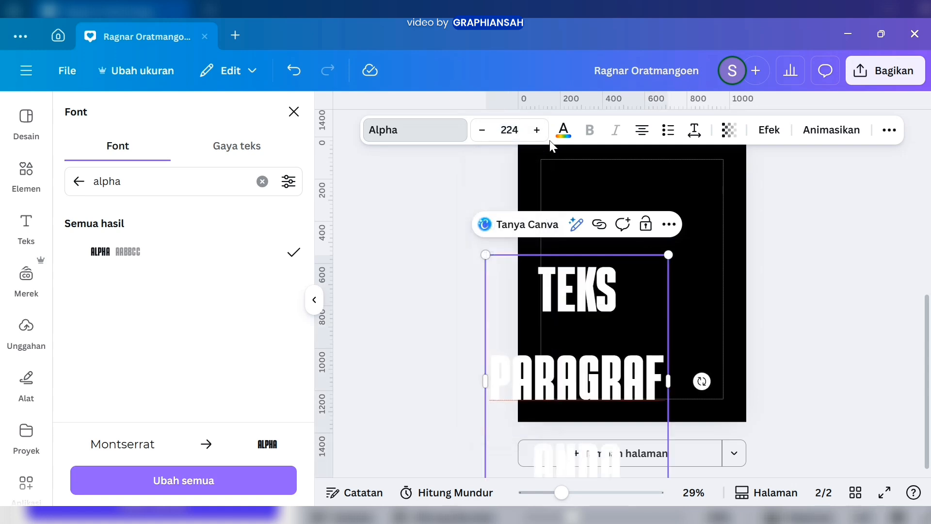
Replace the placeholder text with "RAGNAR" and widen its text box so the word fits on one line
left_click(591, 325)
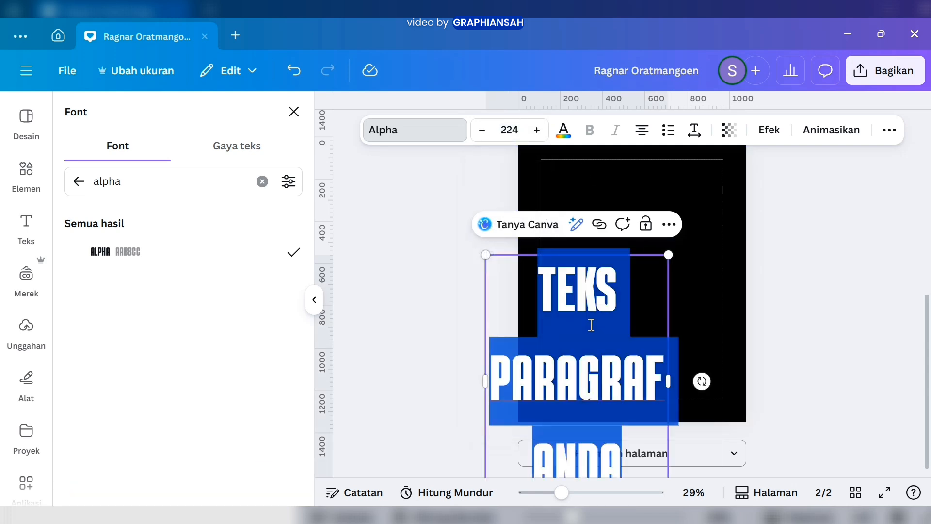
type("RAGNAR")
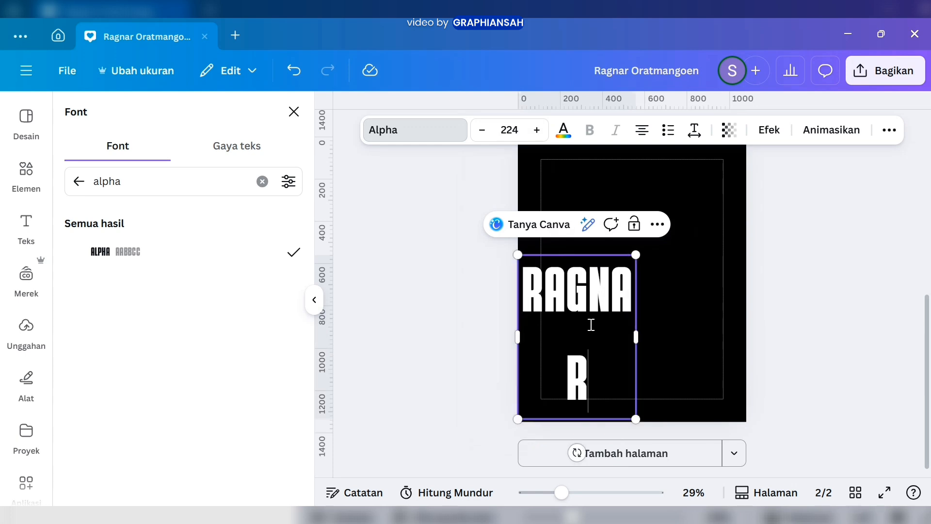
left_click_drag(645, 340, 671, 342)
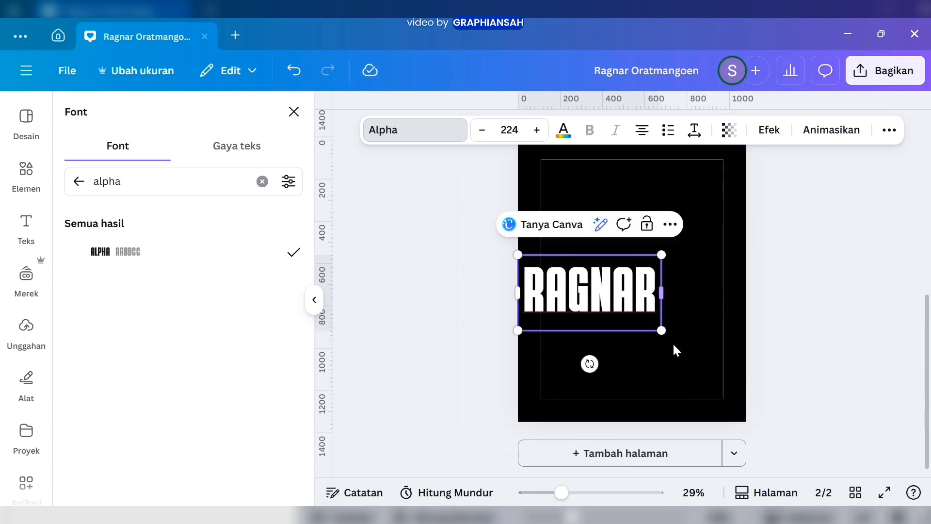
left_click(673, 344)
Move the RAGNAR text to the top of the black page, centred horizontally within the margins
left_click(632, 315)
left_click_drag(611, 309, 653, 213)
left_click(829, 233)
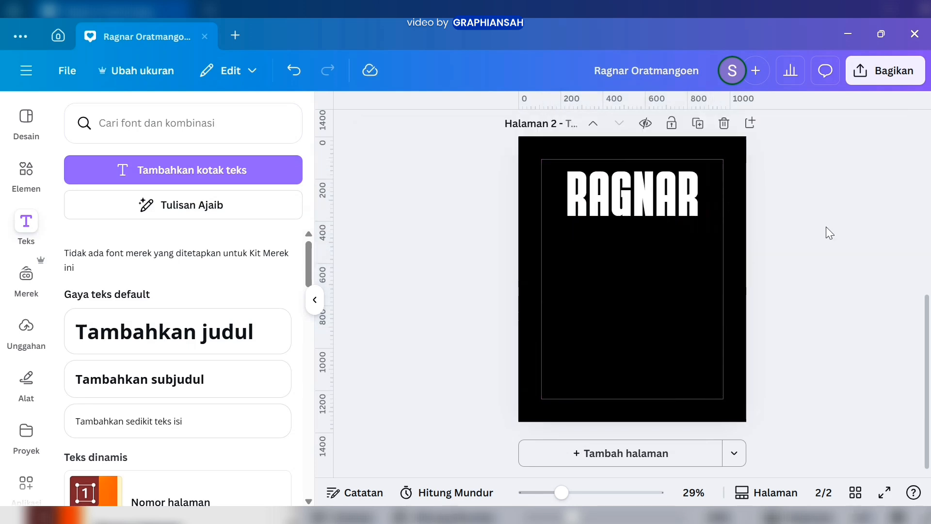
Duplicate the RAGNAR text three times, stacking the copies below the original with equal spacing to form four rows
left_click(677, 213)
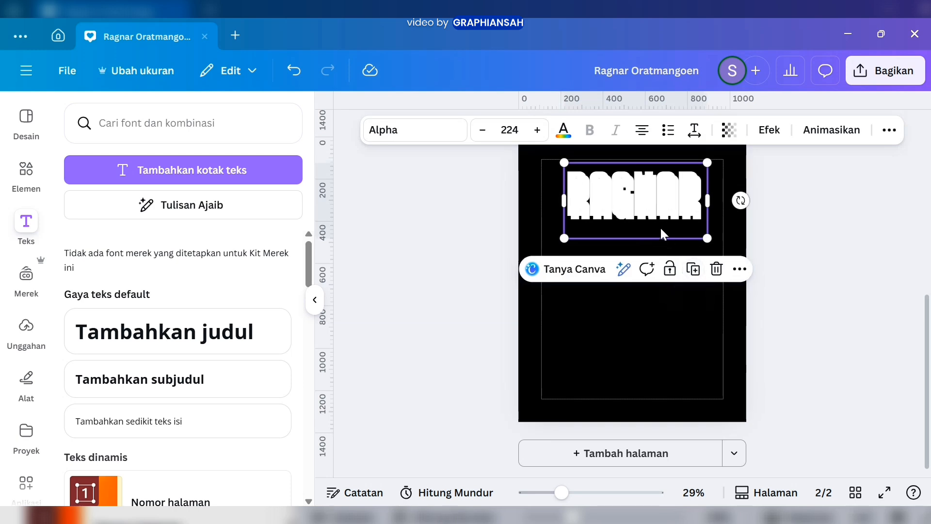
left_click_drag(653, 216, 649, 258)
key("ctrl+d")
key("ctrl+d")
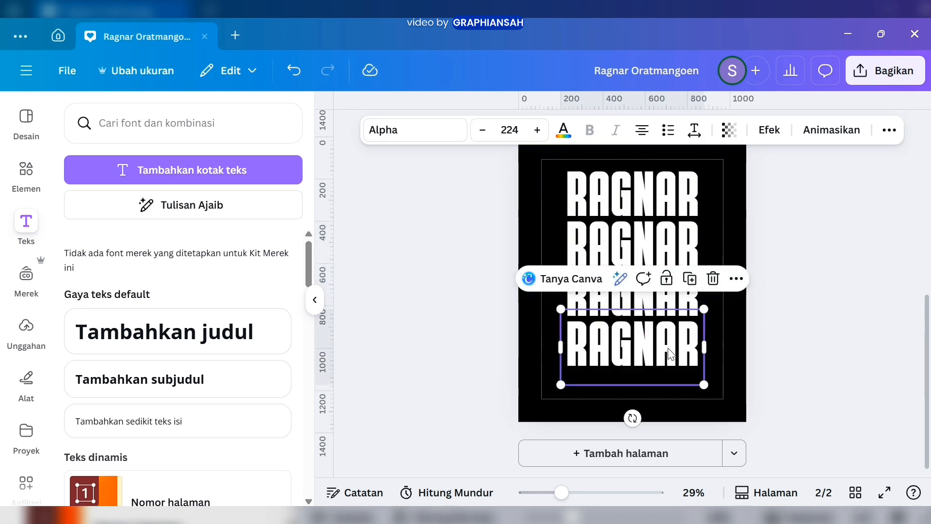
left_click(792, 379)
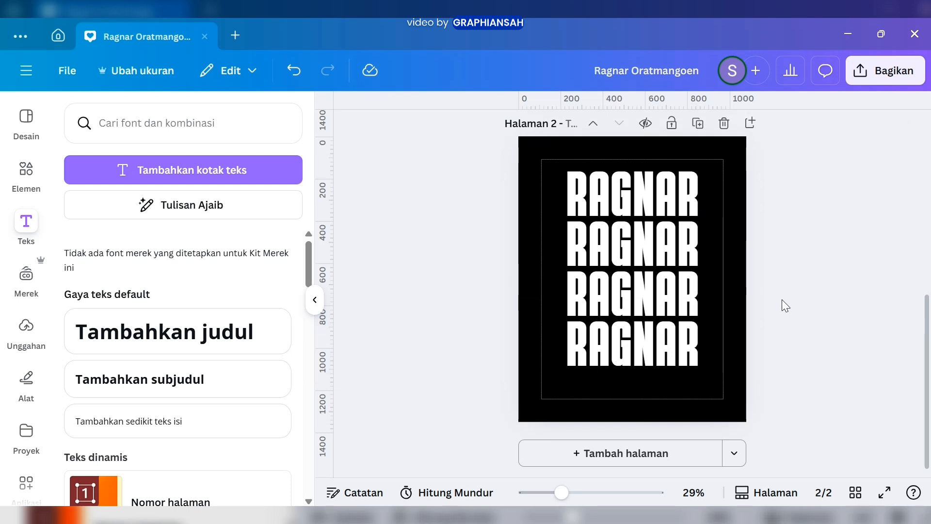
Download only page 2 as a PNG with a transparent background
left_click(885, 70)
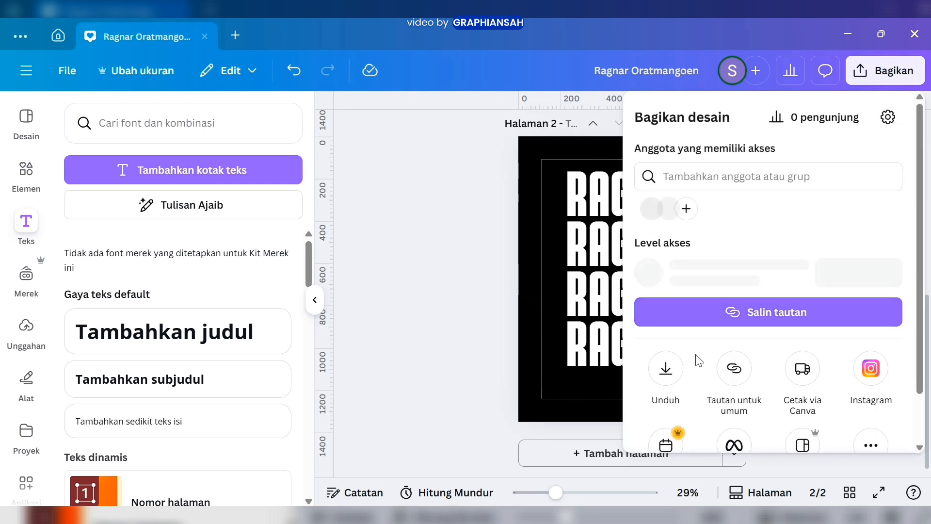
left_click(654, 378)
left_click(698, 376)
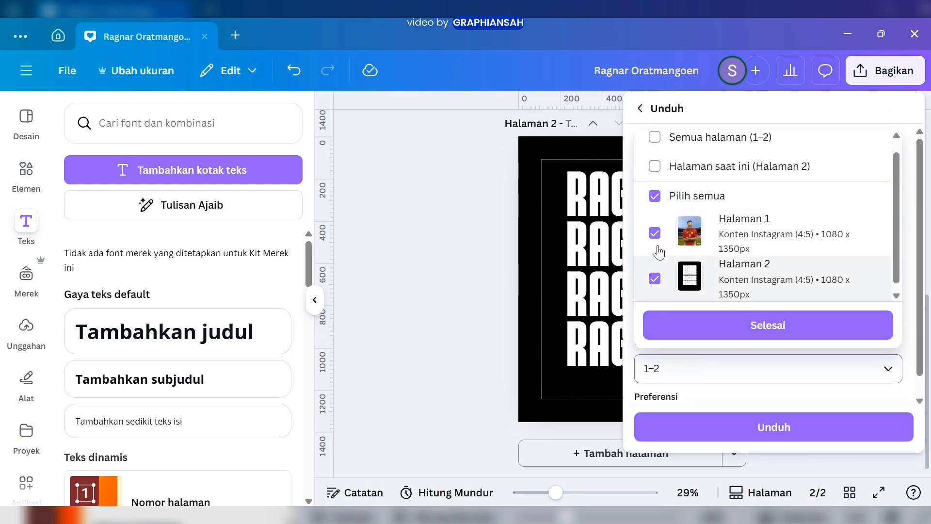
left_click(655, 196)
left_click(655, 278)
left_click(691, 330)
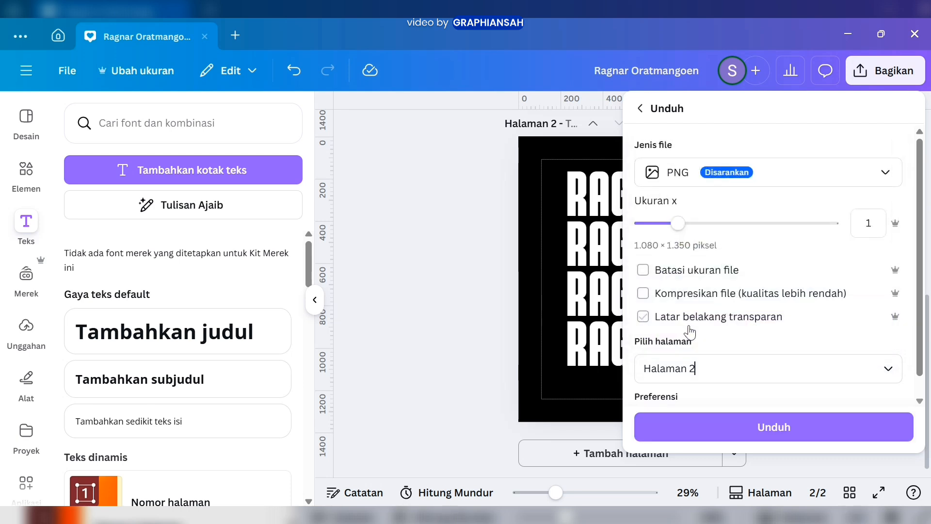
left_click(729, 430)
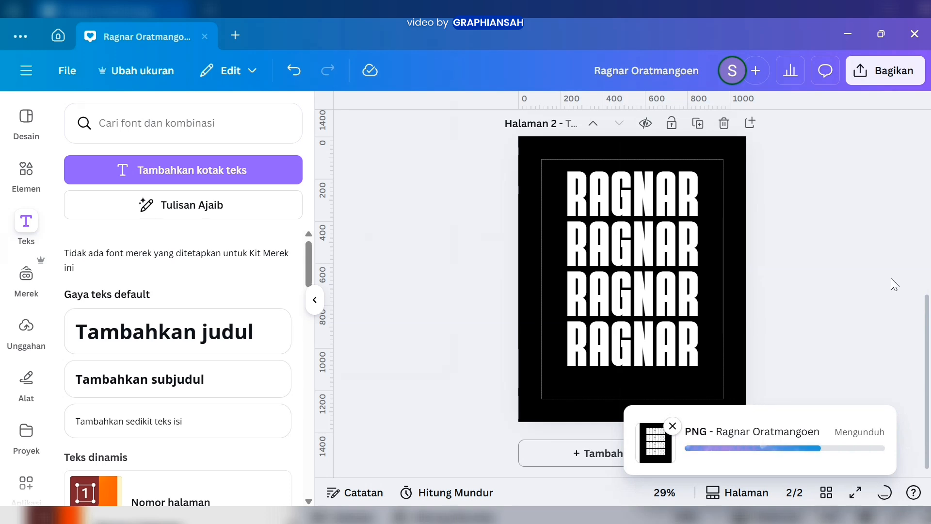
Return to page 1 and upload the exported RAGNAR lettering PNG to the image library
scroll(881, 286, "up", 6)
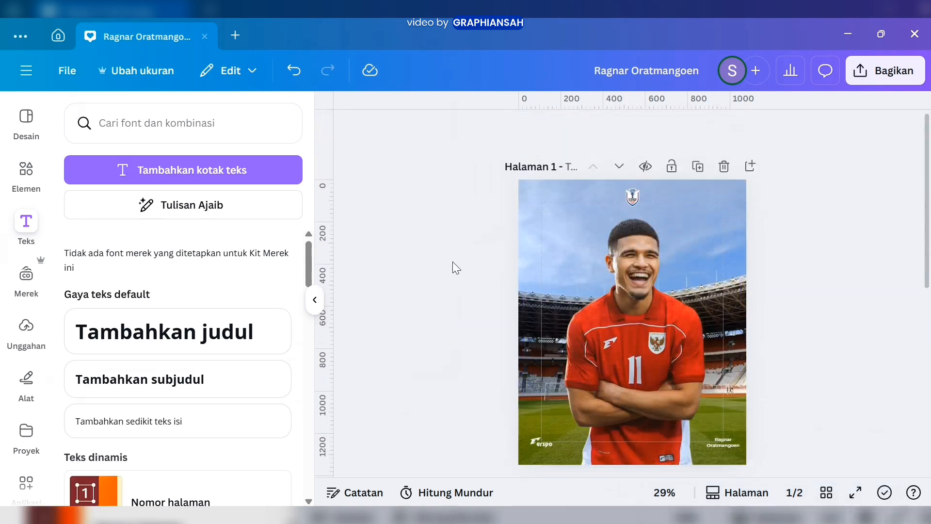
left_click(25, 340)
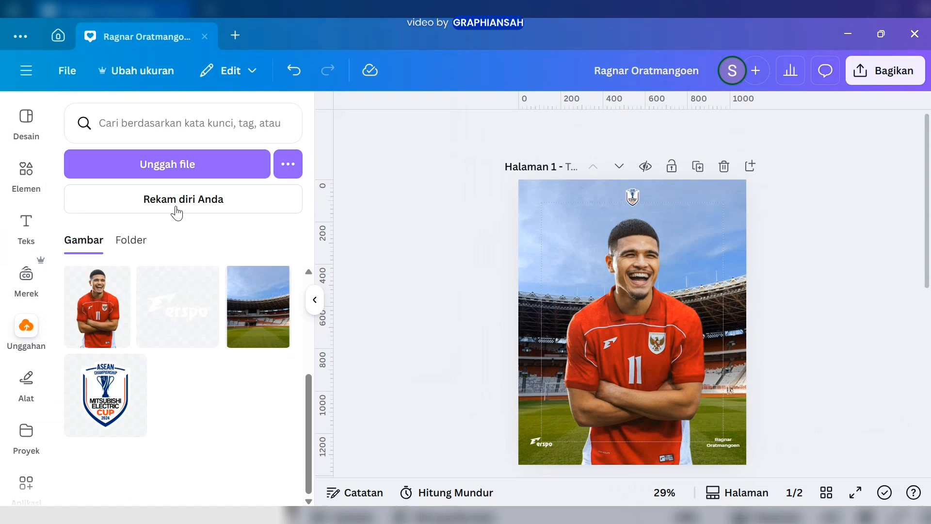
left_click(183, 163)
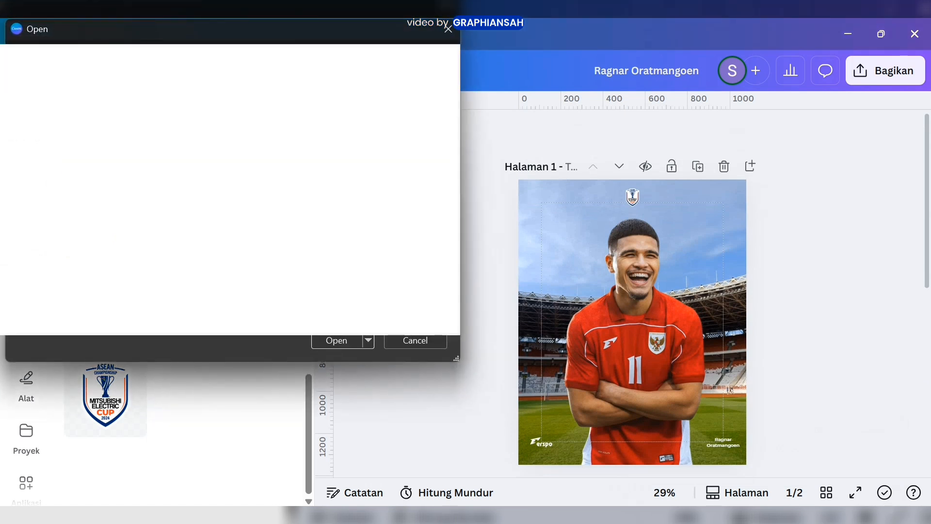
left_click(335, 340)
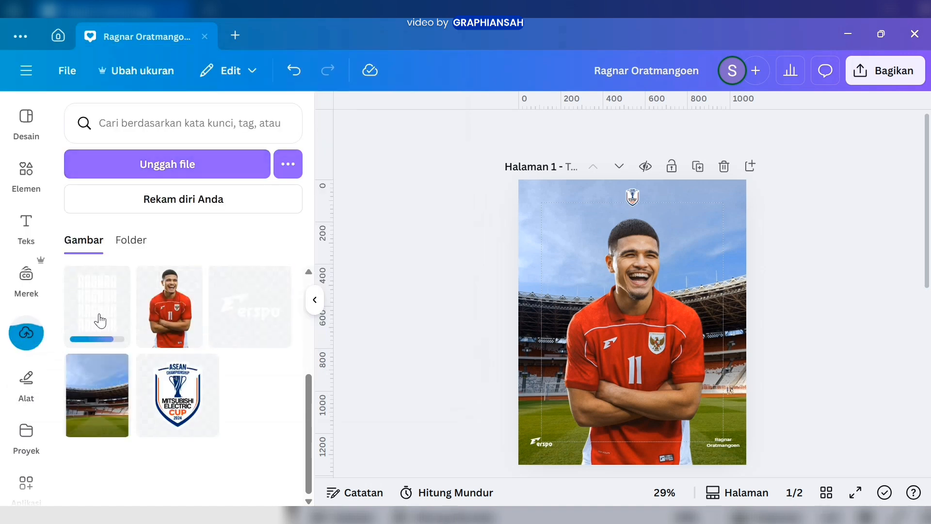
Add the uploaded lettering image to page 1 and scale it to fill the full 1080 × 1350 page
left_click(100, 321)
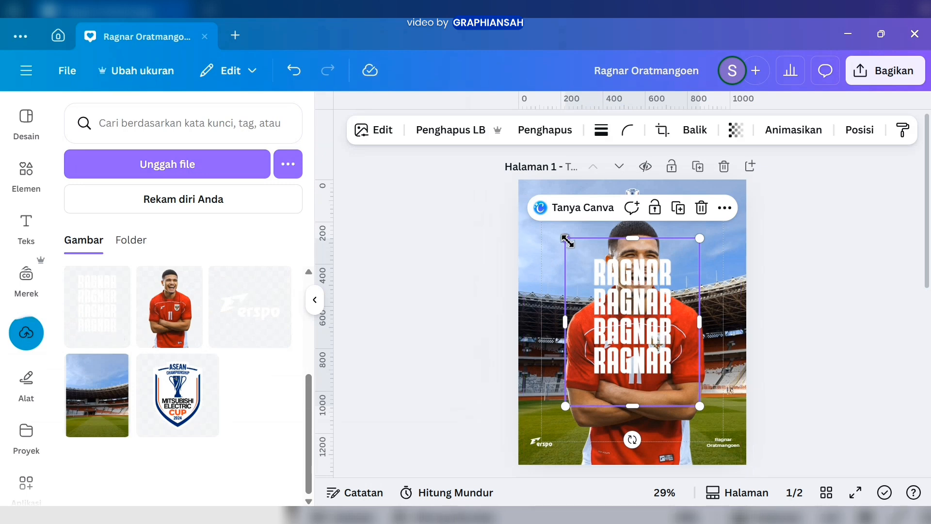
left_click_drag(565, 239, 518, 180)
left_click_drag(699, 406, 759, 464)
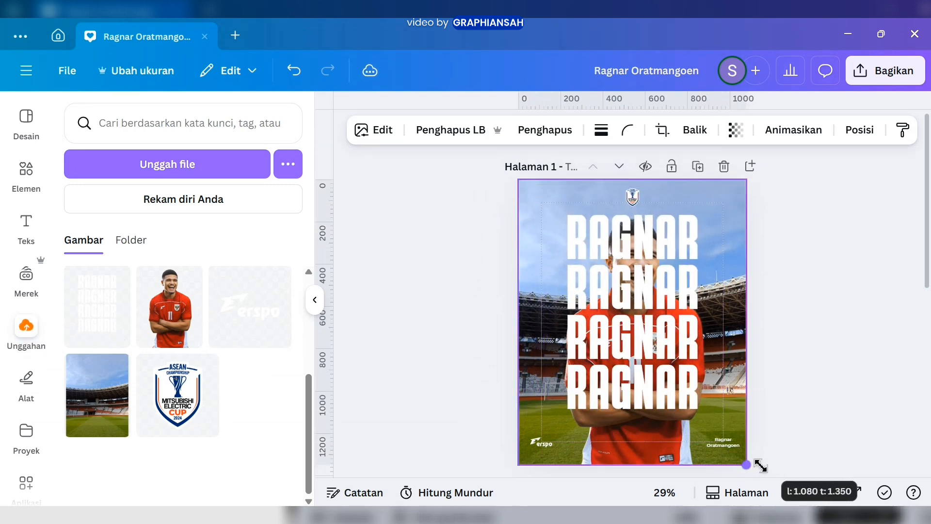
Show the layer list and move the lettering image directly beneath the player and above the stadium background
right_click(659, 276)
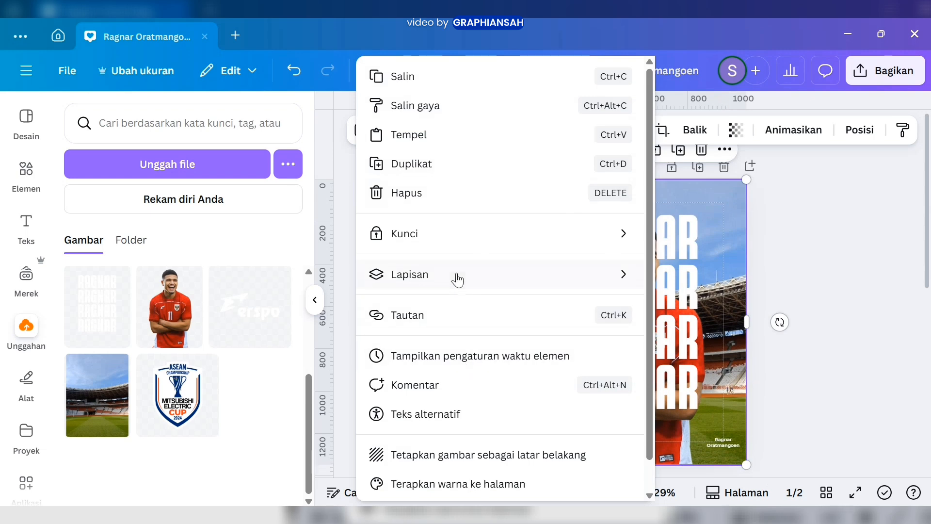
mouse_move(458, 280)
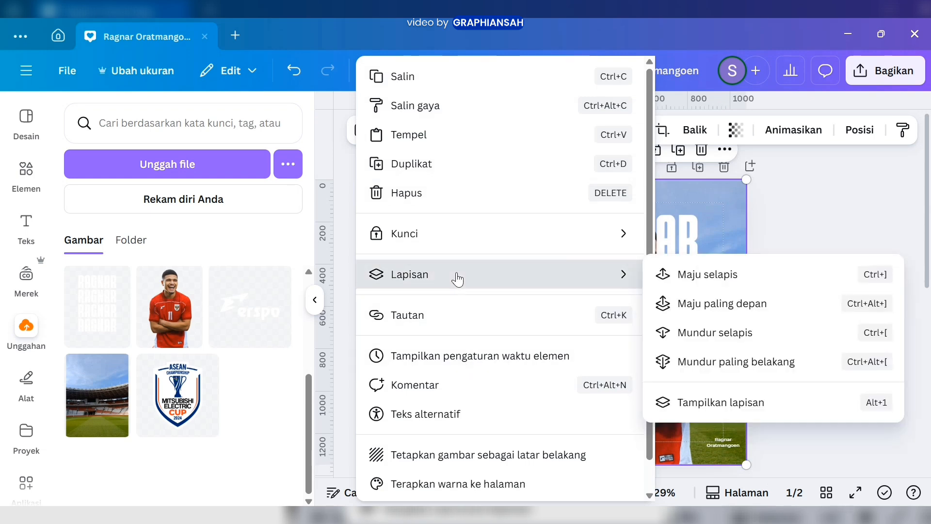
left_click(719, 406)
left_click_drag(258, 292, 269, 413)
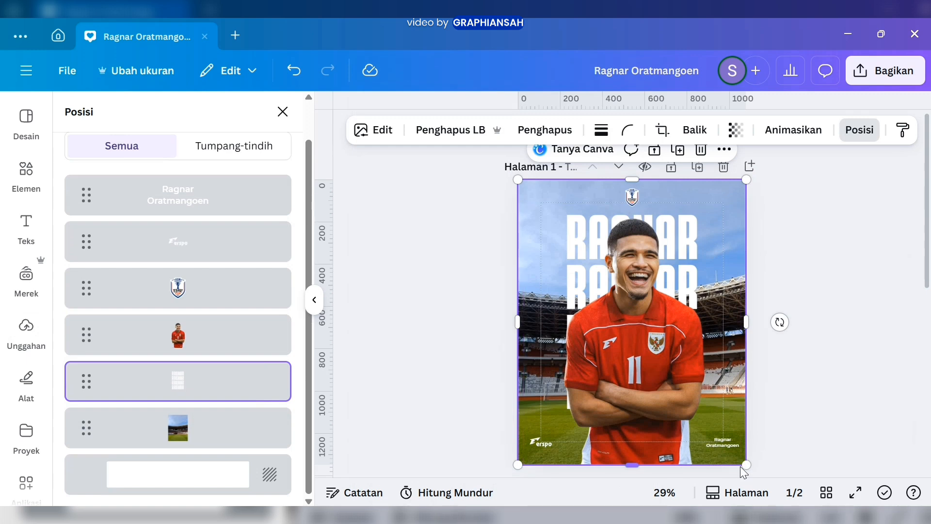
Enlarge the player image slightly and shift it lower on the page, in front of the centred lettering
left_click(242, 348)
left_click_drag(742, 476, 750, 486)
left_click_drag(709, 232, 704, 230)
left_click(239, 393)
left_click_drag(710, 196, 710, 192)
left_click(240, 343)
left_click_drag(655, 306, 653, 330)
left_click(853, 305)
left_click(782, 325)
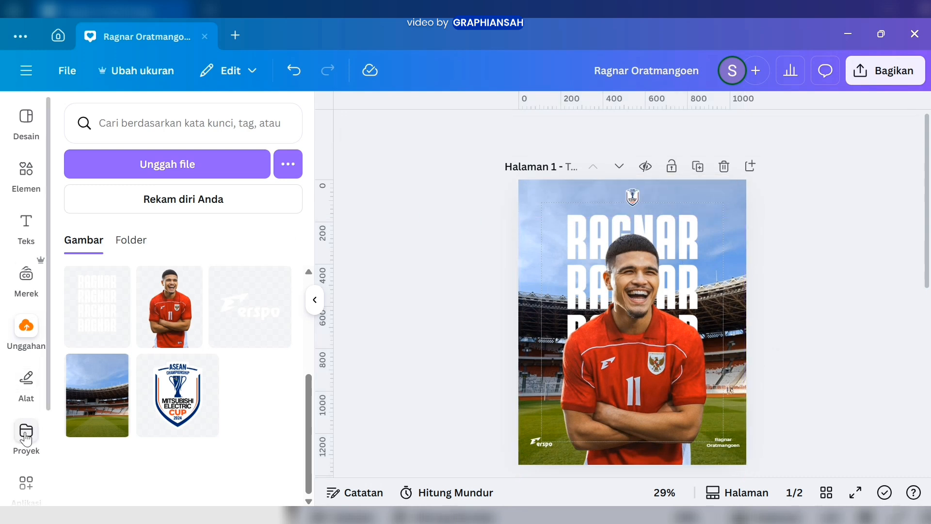
Search the Canva apps for "wrap brush" and open the Warp Brush app
scroll(20, 427, "down", 3)
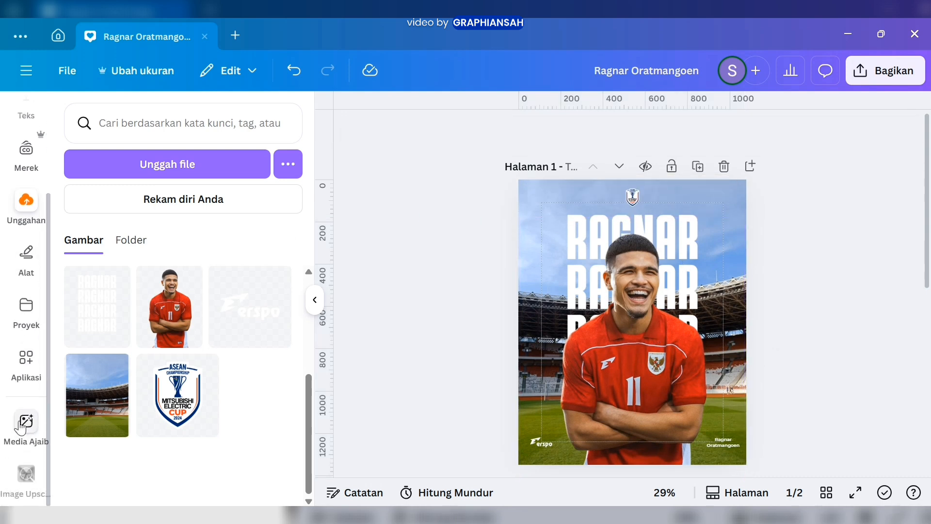
left_click(28, 375)
left_click(184, 122)
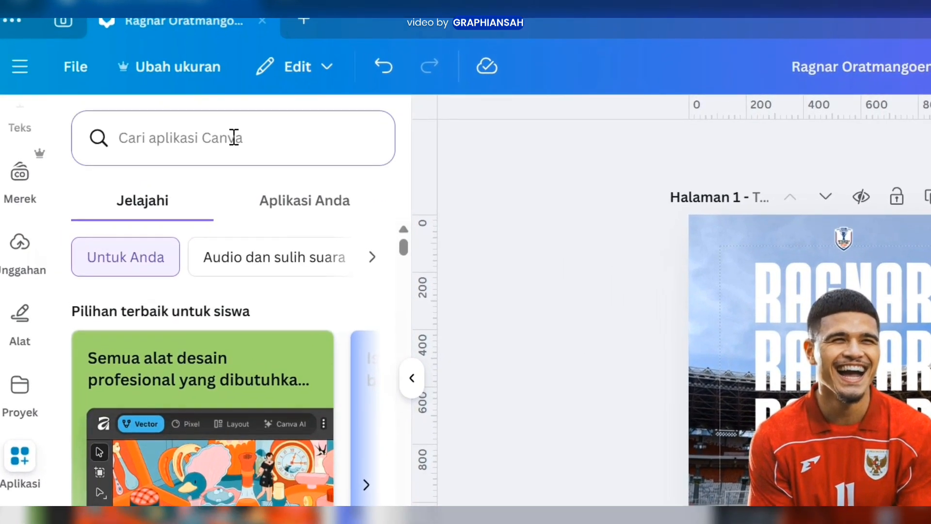
type("wrap ")
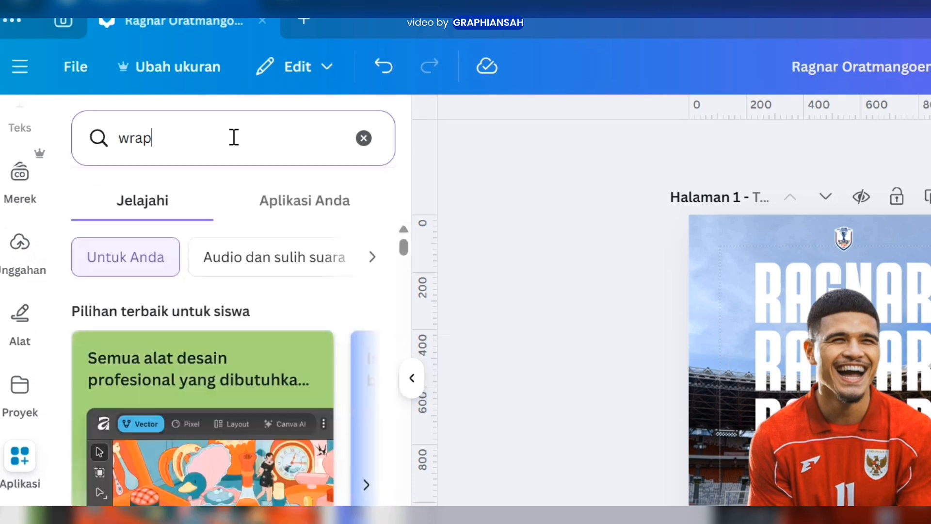
type("brush")
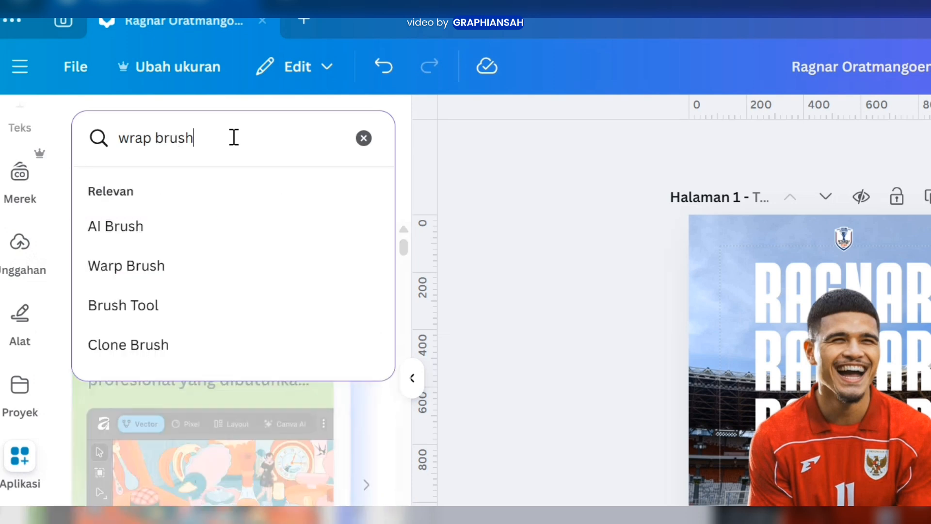
key("Return")
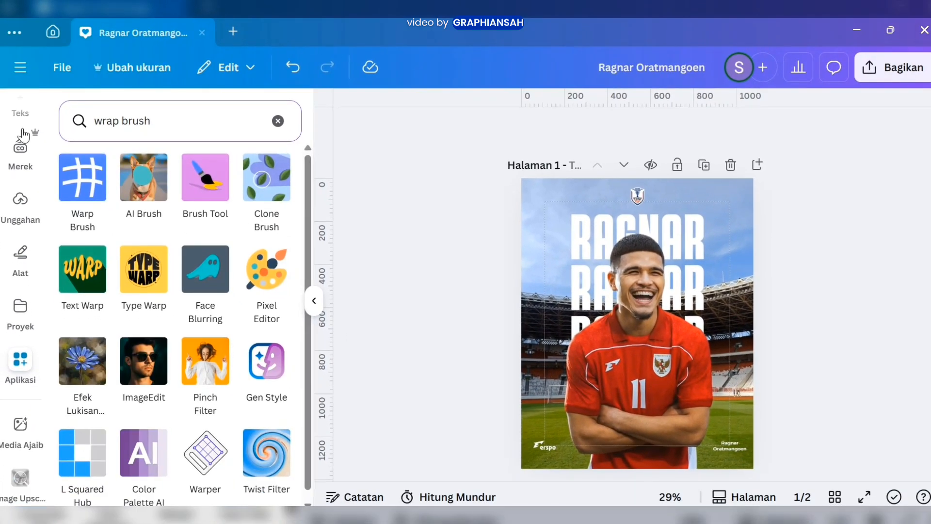
left_click(85, 184)
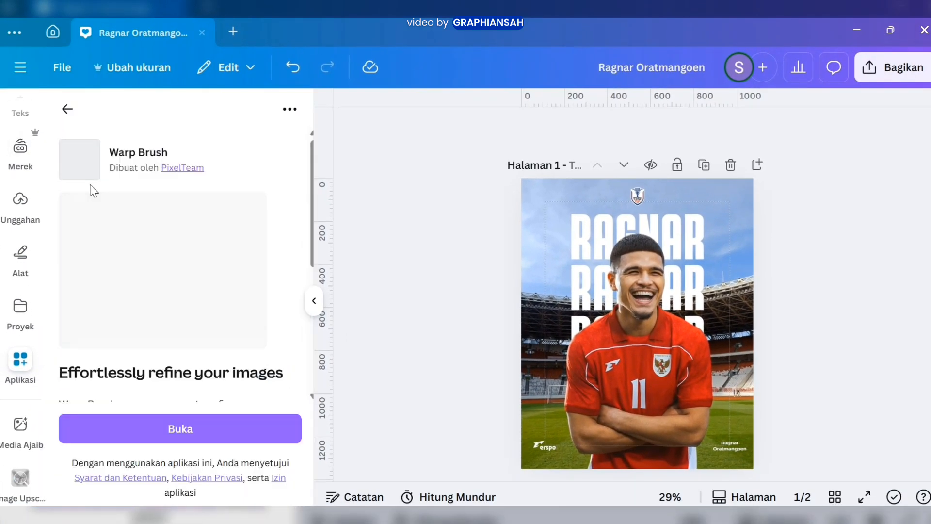
left_click(183, 427)
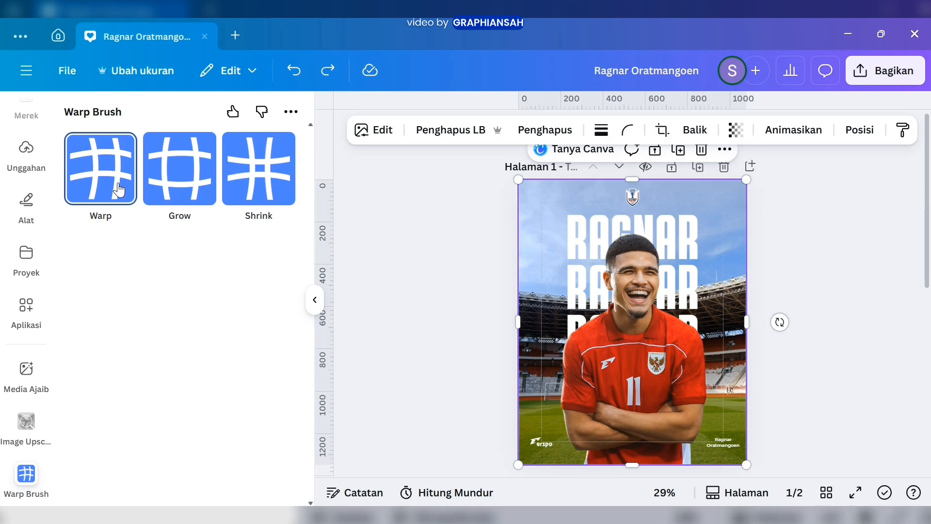
Choose the Warp mode for the lettering image, with brush size 50 and brush strength 45
left_click(119, 190)
left_click(281, 278)
type("50")
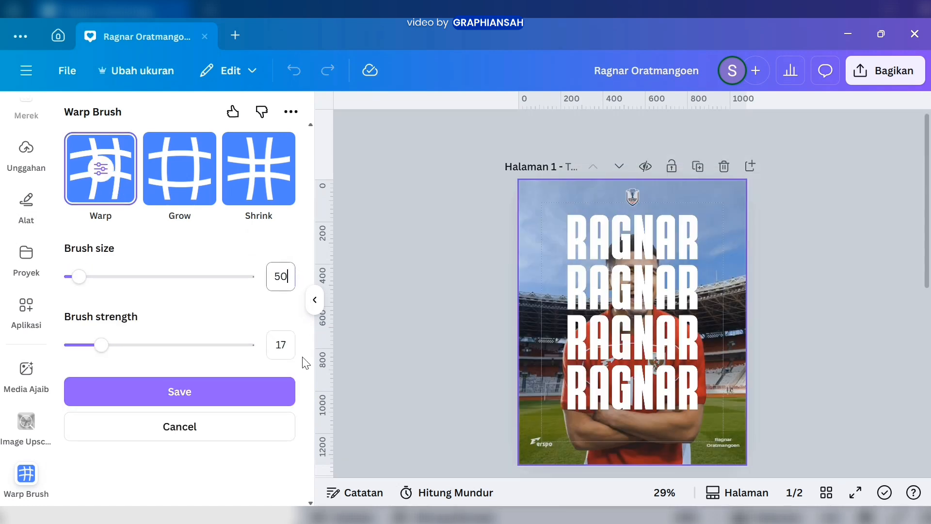
left_click(289, 342)
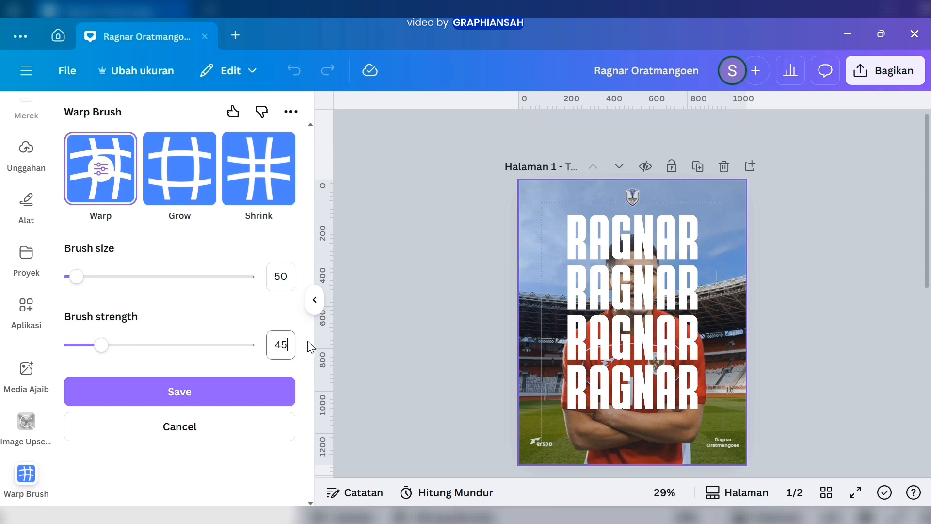
key("Return")
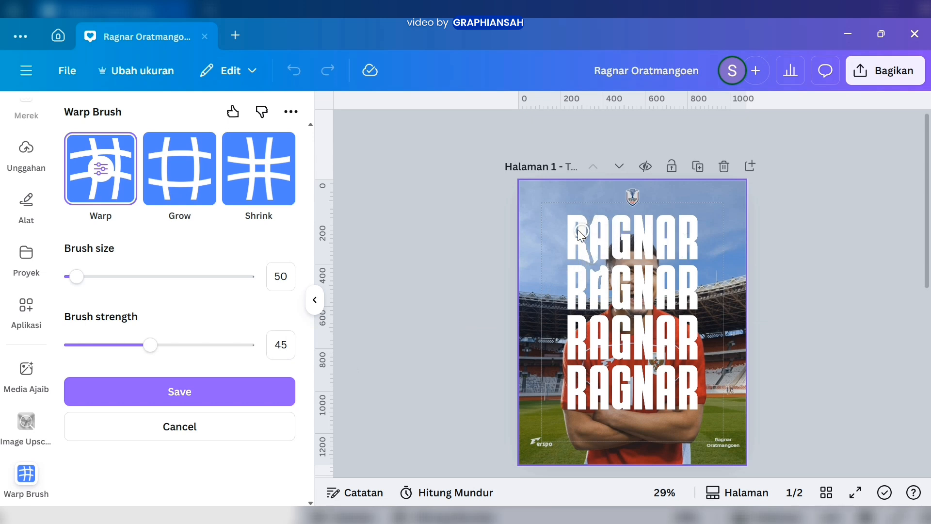
Brush over the rows of RAGNAR lettering to distort the letters into wavy shapes, and save the warped image
mouse_move(629, 300)
left_mouse_down()
mouse_move(579, 330)
mouse_move(694, 351)
mouse_move(682, 394)
mouse_move(587, 392)
mouse_move(585, 411)
mouse_move(576, 354)
mouse_move(589, 378)
left_mouse_up()
left_click(271, 391)
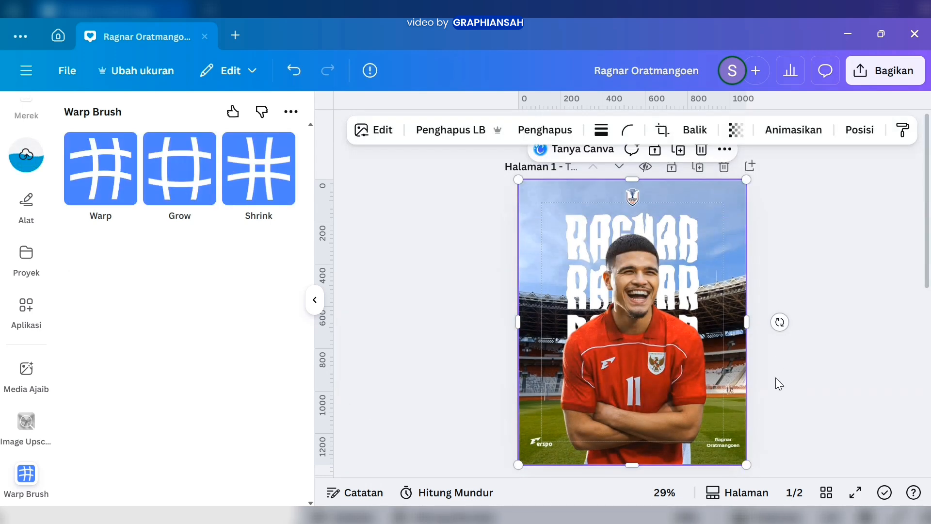
left_click(826, 313)
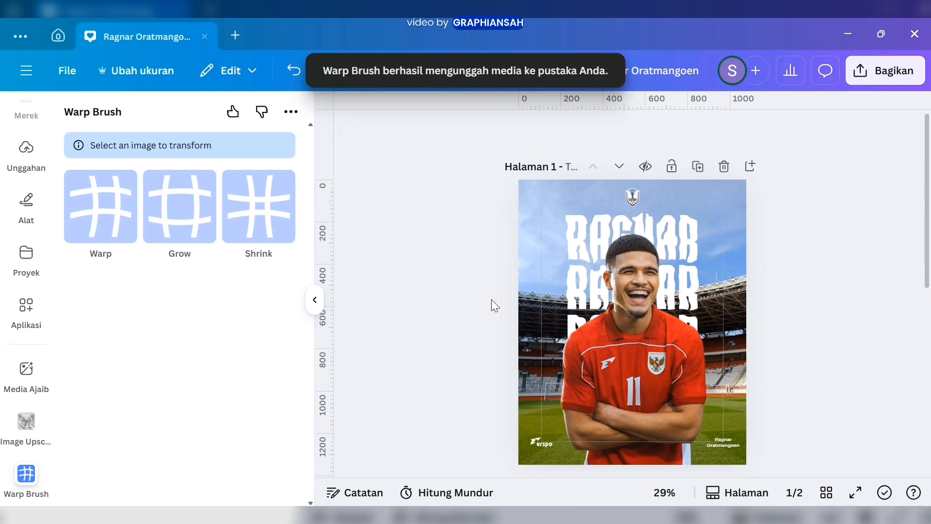
Darken the stadium background image by setting its brightness to -35, and leave the image adjustments
key("alt+1")
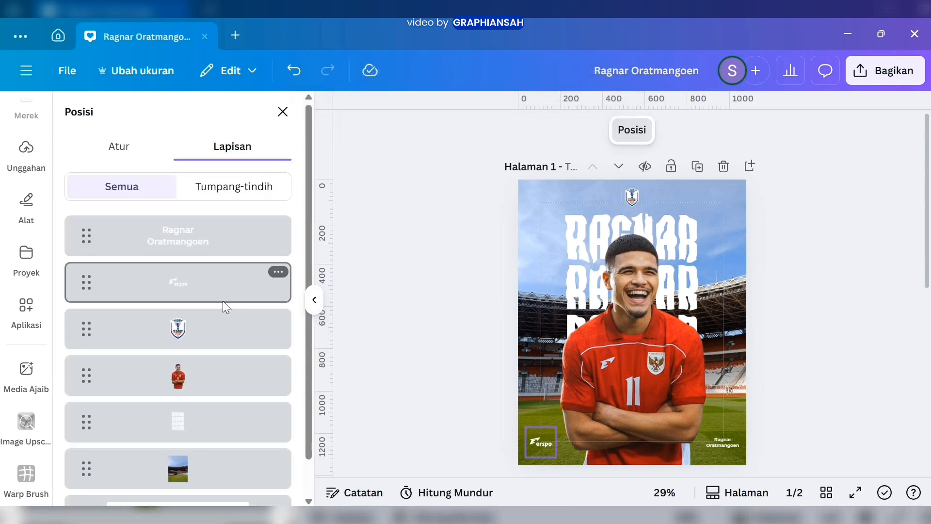
scroll(224, 306, "down", 1)
left_click(208, 444)
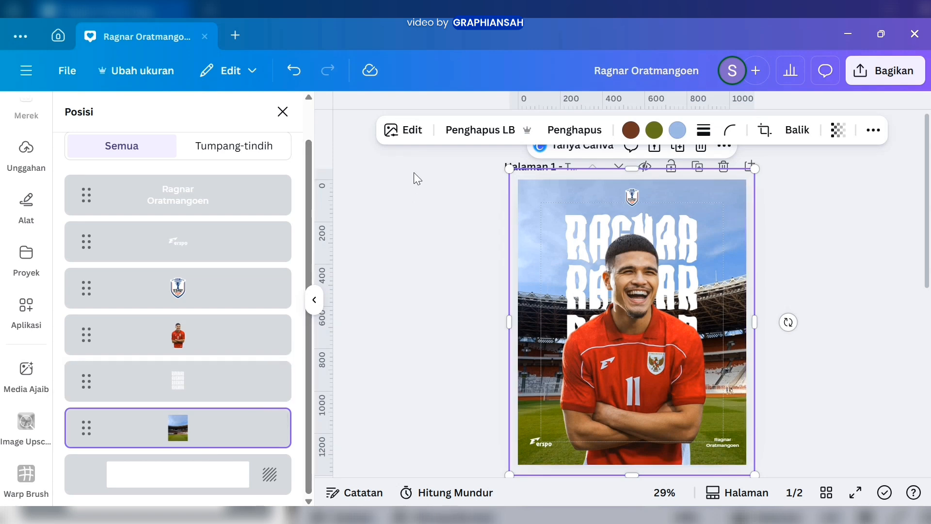
left_click(414, 131)
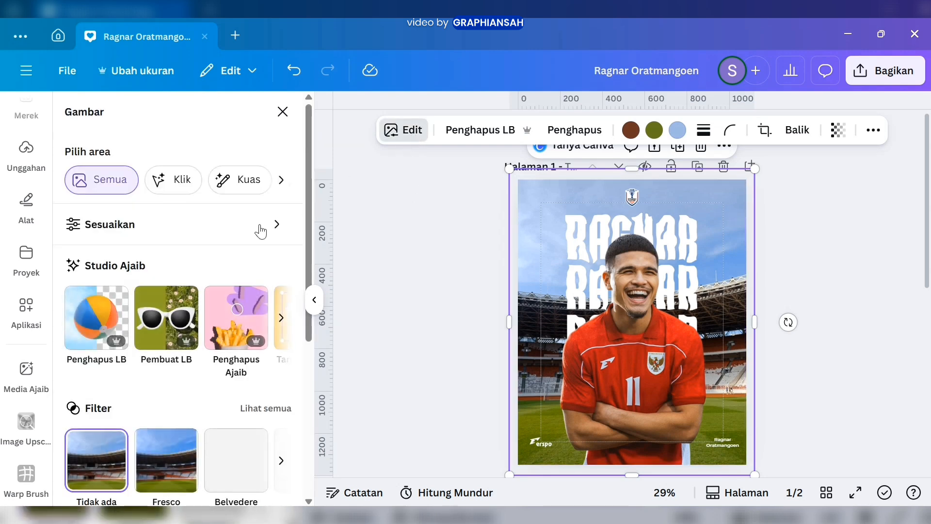
left_click(245, 226)
scroll(208, 328, "down", 1)
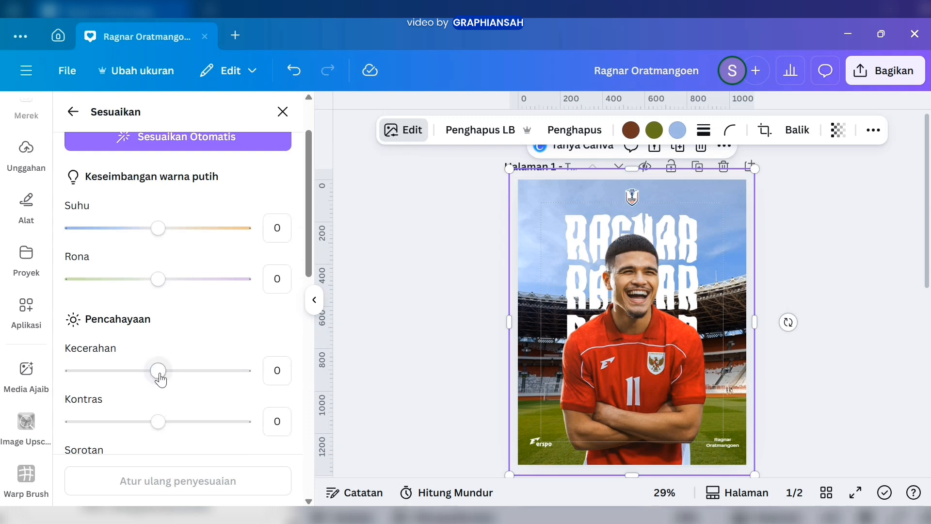
left_click_drag(160, 379, 128, 380)
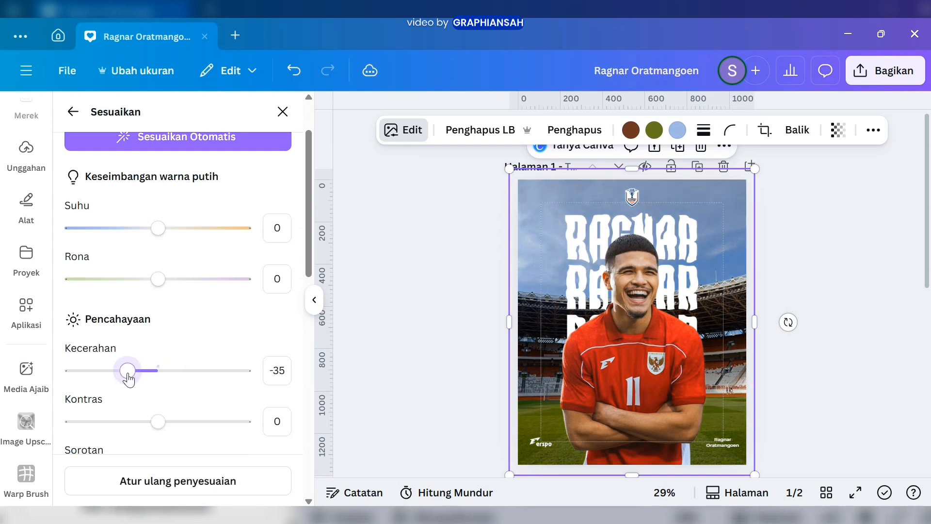
left_click(314, 300)
left_click(718, 298)
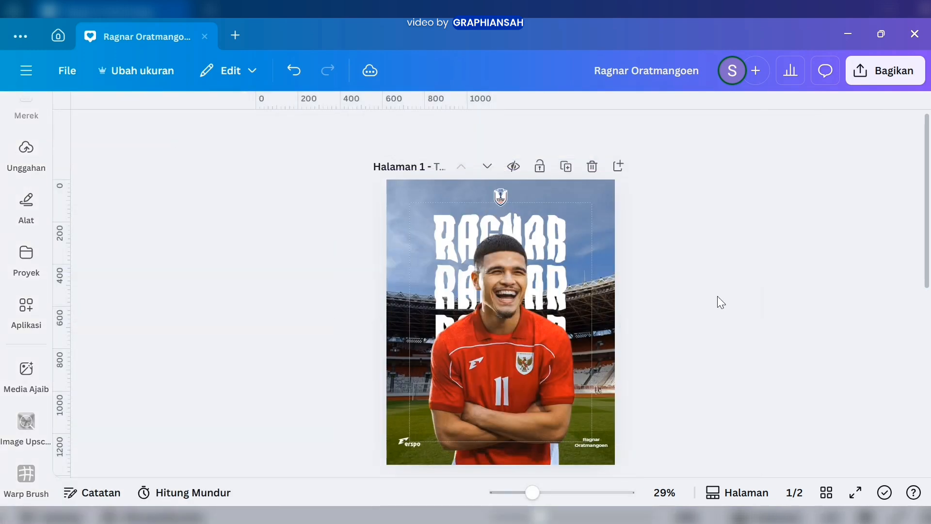
Delete the second page so that the design contains only the poster page
scroll(718, 296, "down", 2)
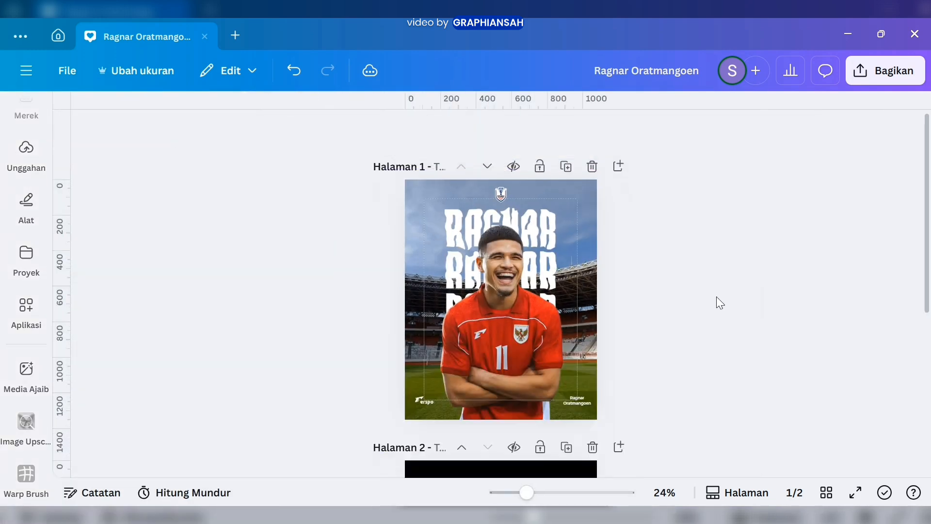
left_click(593, 446)
left_click(909, 71)
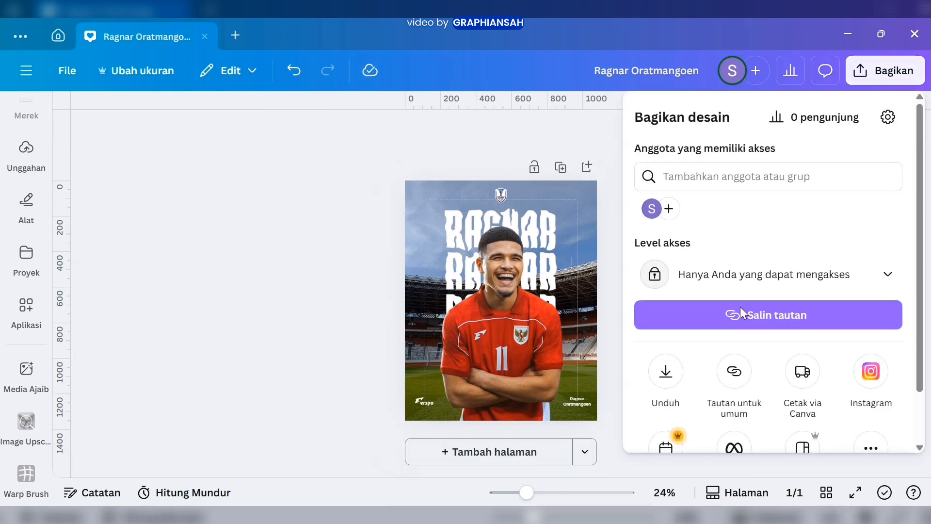
left_click(665, 381)
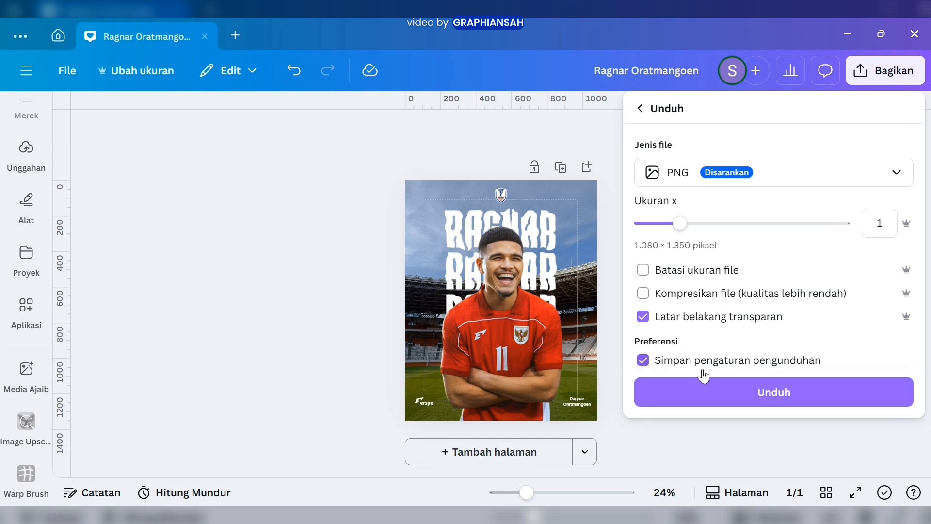
left_click(714, 386)
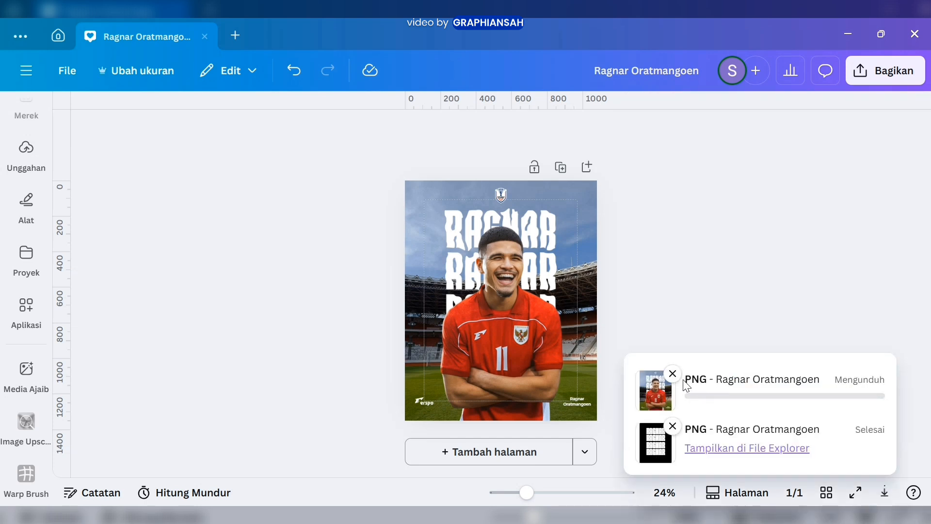
left_click(672, 374)
Download the poster as a PNG at size 1 (1080 × 1350 pixels) with the transparent background option turned off
left_click(875, 71)
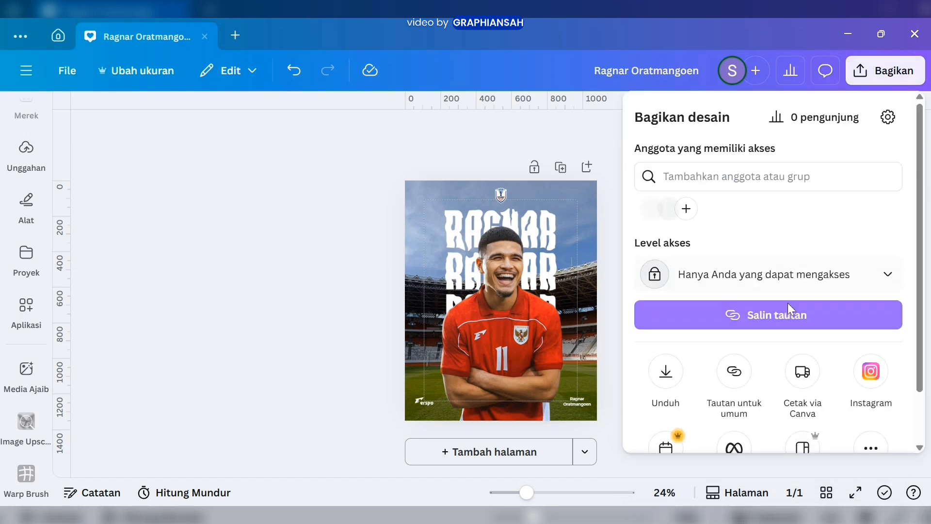
left_click(667, 372)
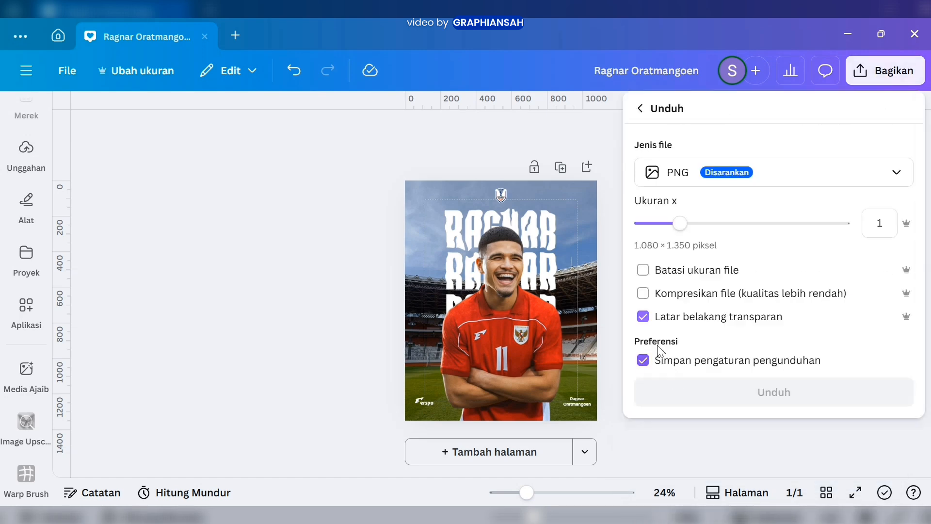
left_click(644, 317)
left_click(765, 394)
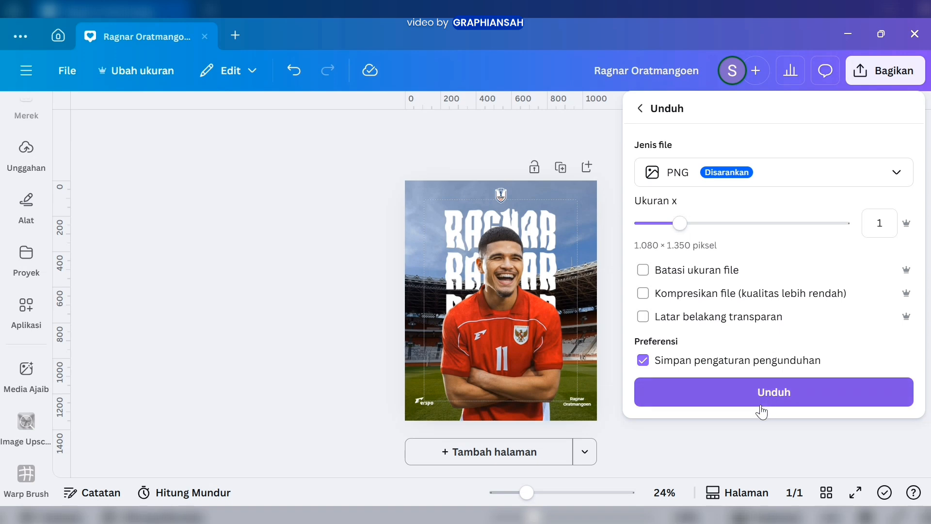
left_click(917, 72)
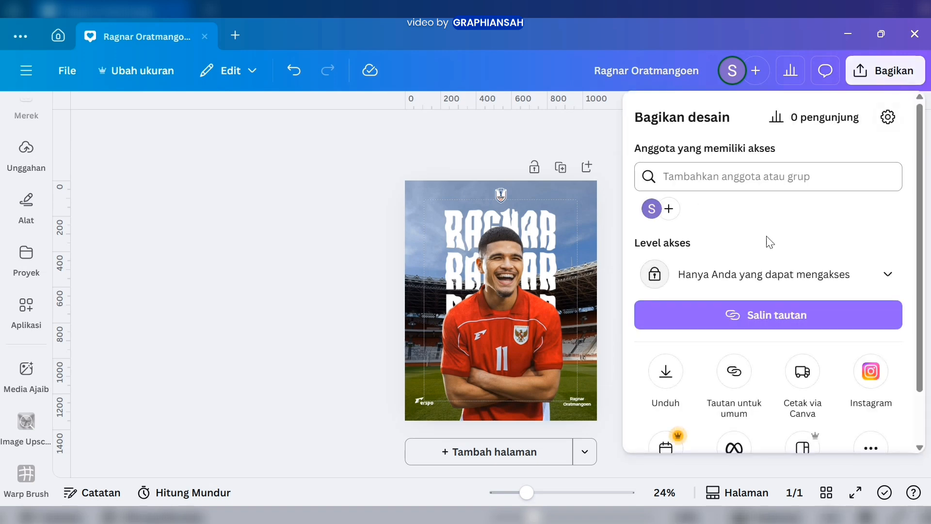
left_click(667, 371)
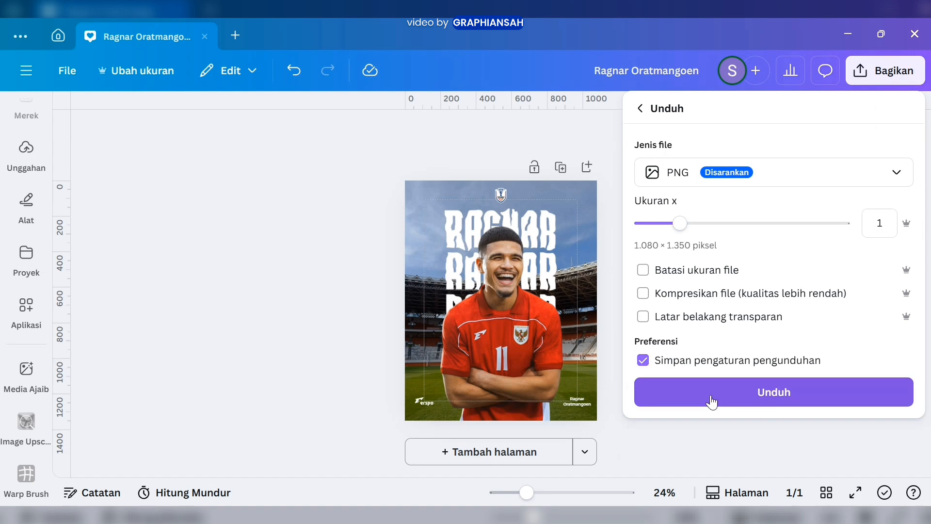
left_click(708, 394)
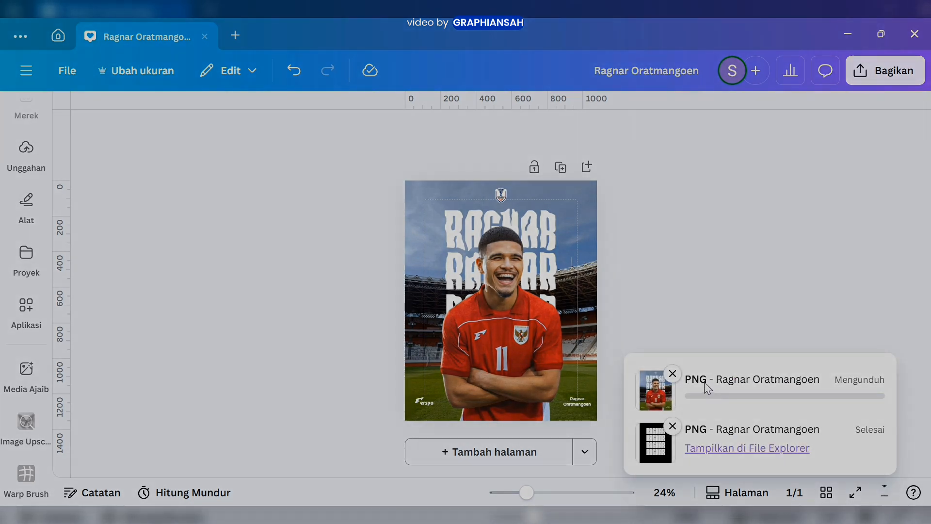